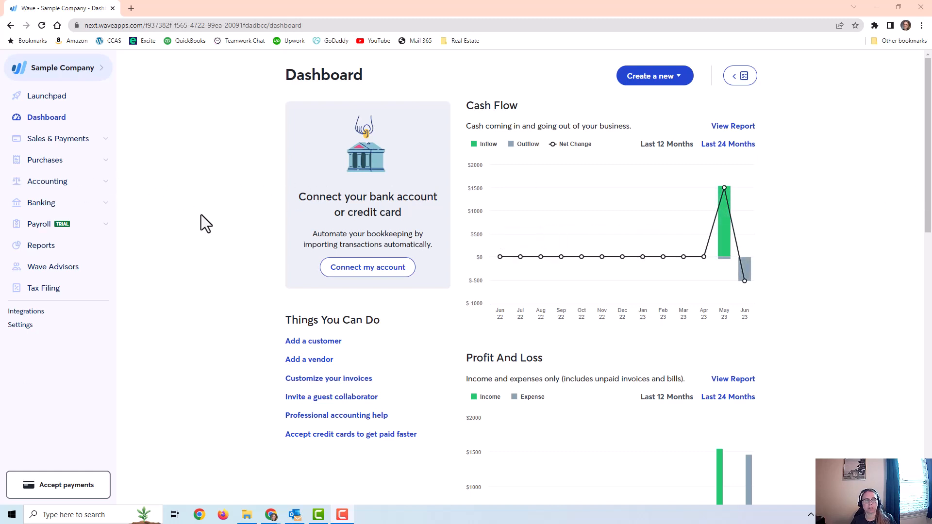
Open the page for connecting a bank account or credit card
left_click(370, 271)
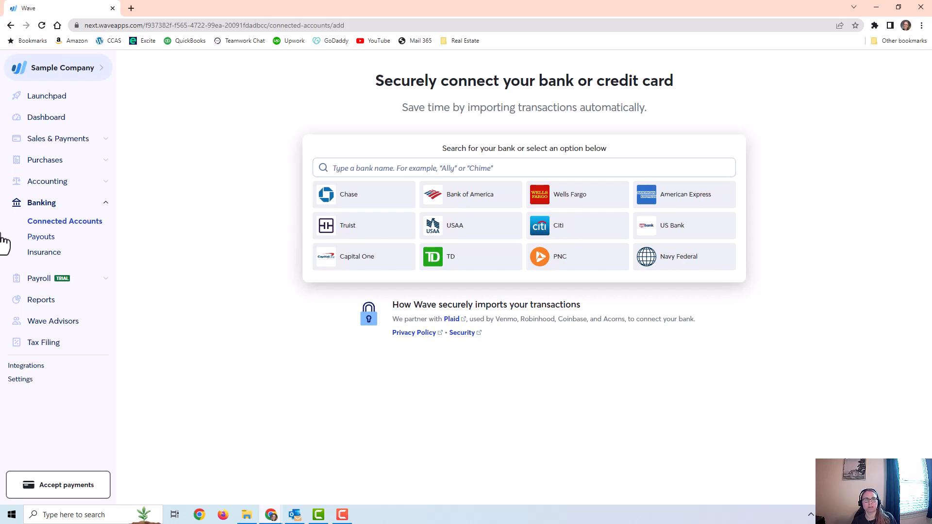
Open the accounting transactions, browse them, and show only those of the Credit Card account
left_click(61, 182)
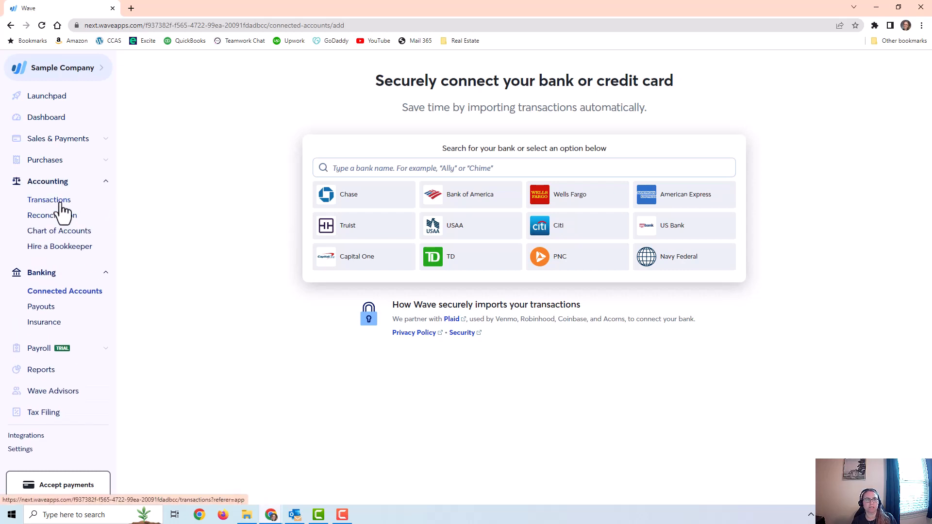
left_click(62, 204)
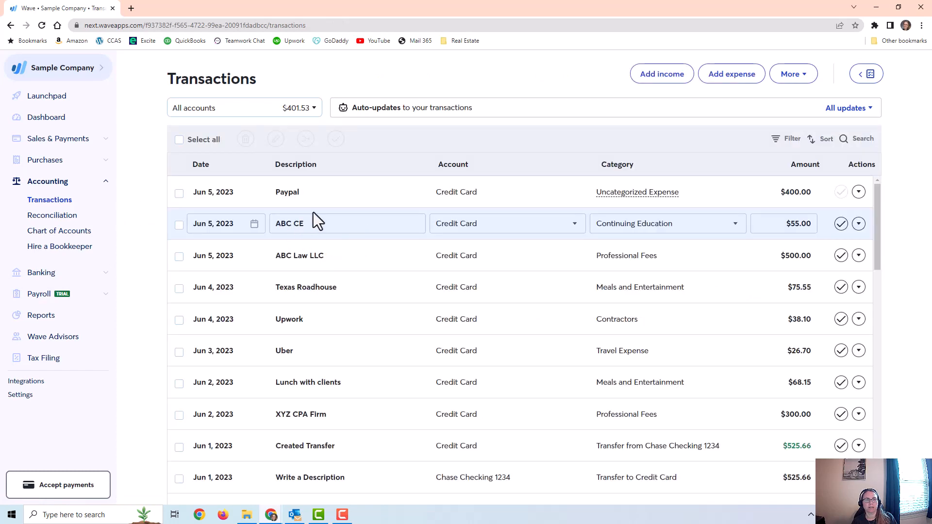
scroll(461, 364, "down", 3)
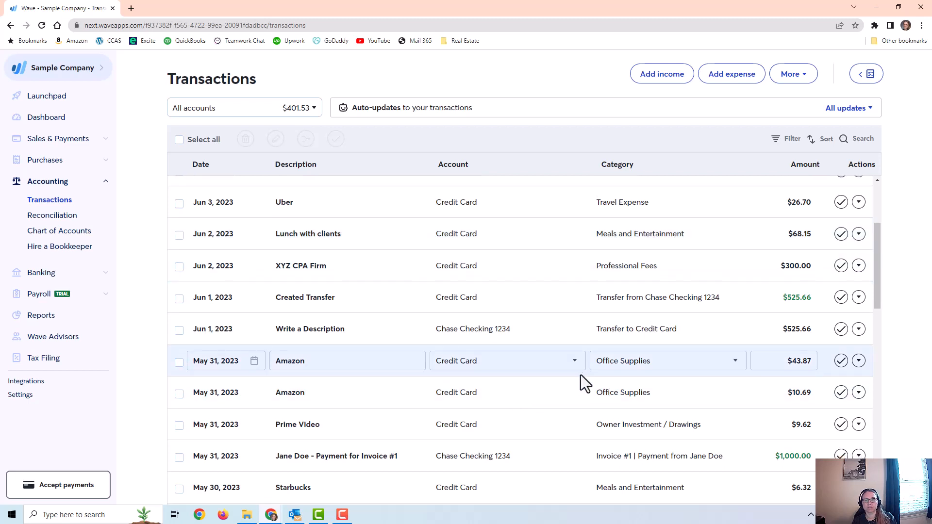
scroll(582, 376, "down", 2)
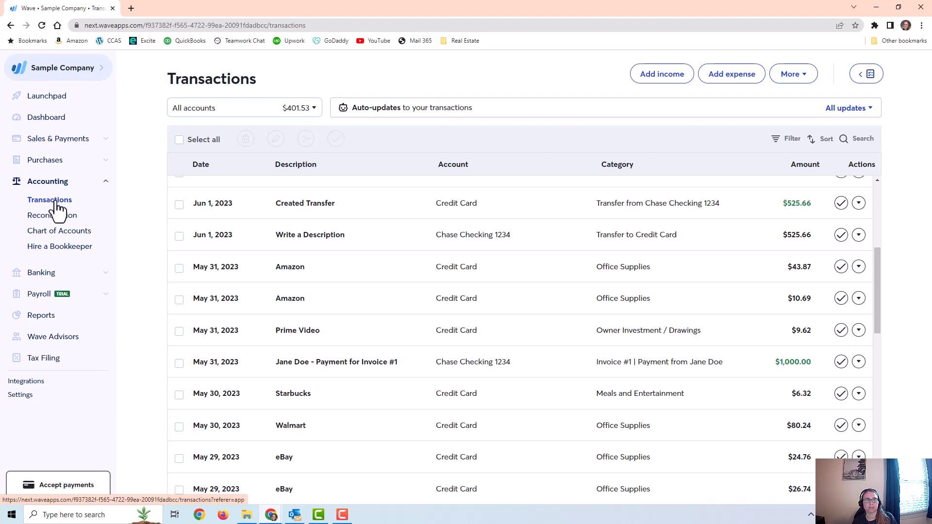
left_click(218, 116)
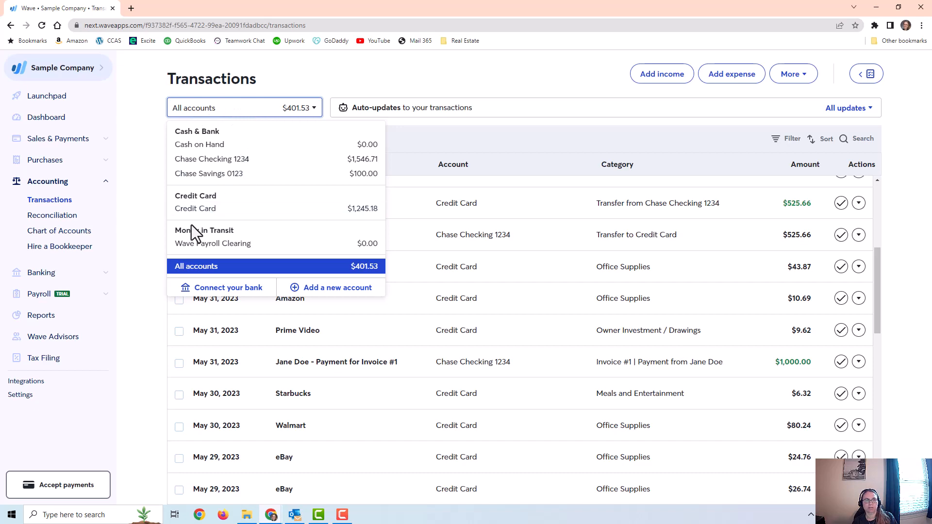
left_click(200, 209)
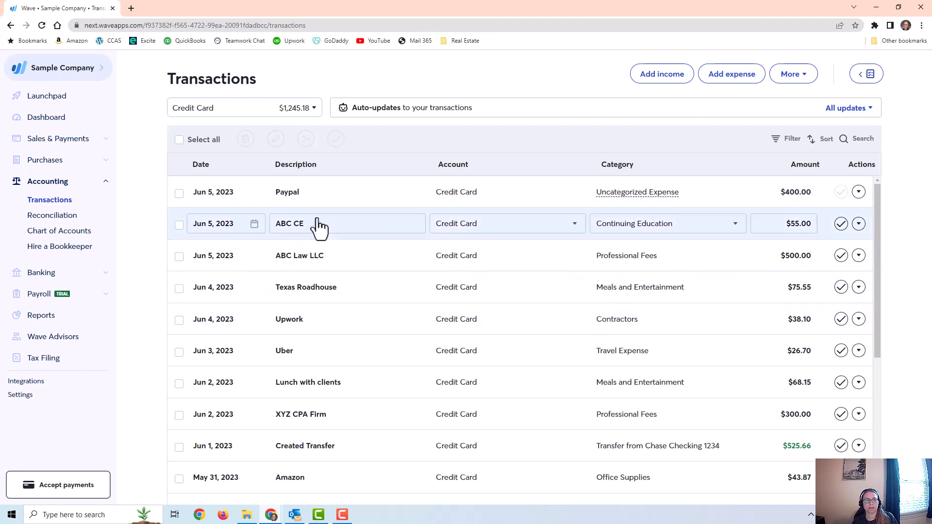
Open the Expenses accounts in the Chart of Accounts and examine the operating expense categories, including the Dues & Subscriptions description
left_click(79, 238)
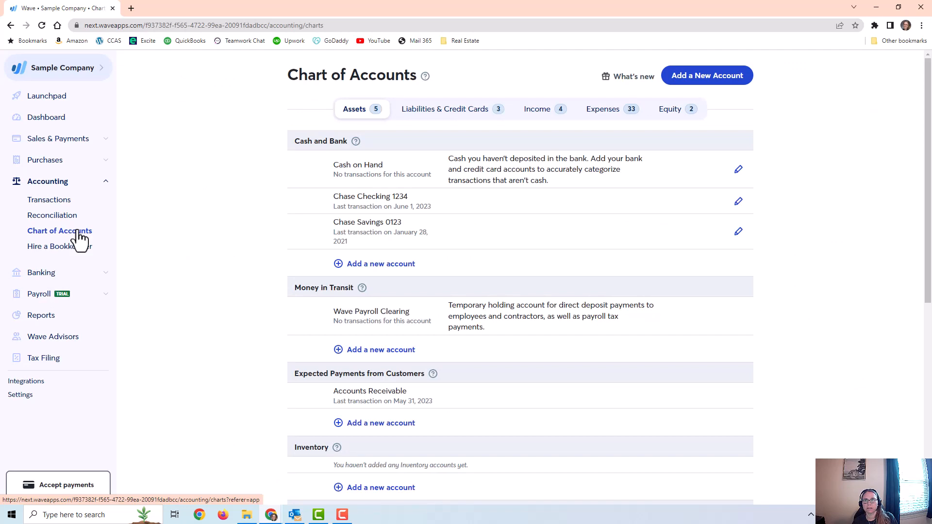
left_click(603, 123)
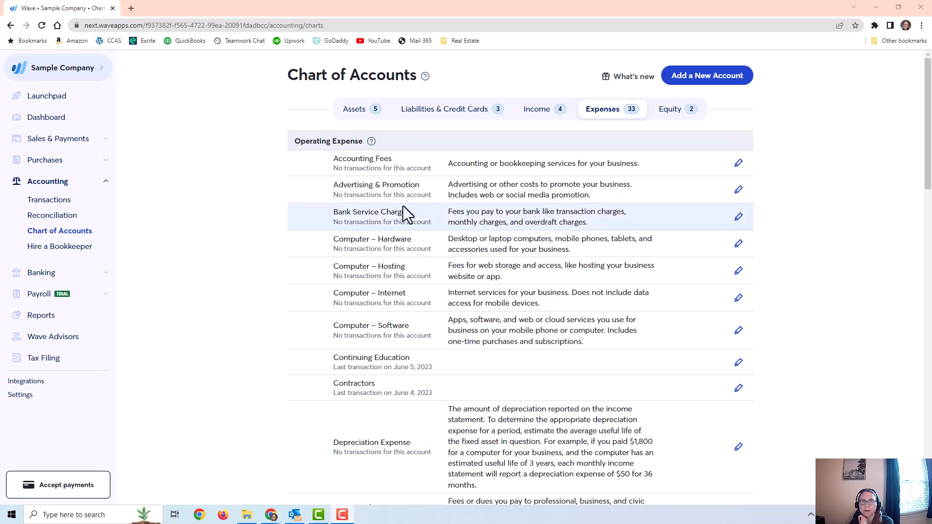
scroll(433, 223, "down", 3)
scroll(433, 223, "down", 6)
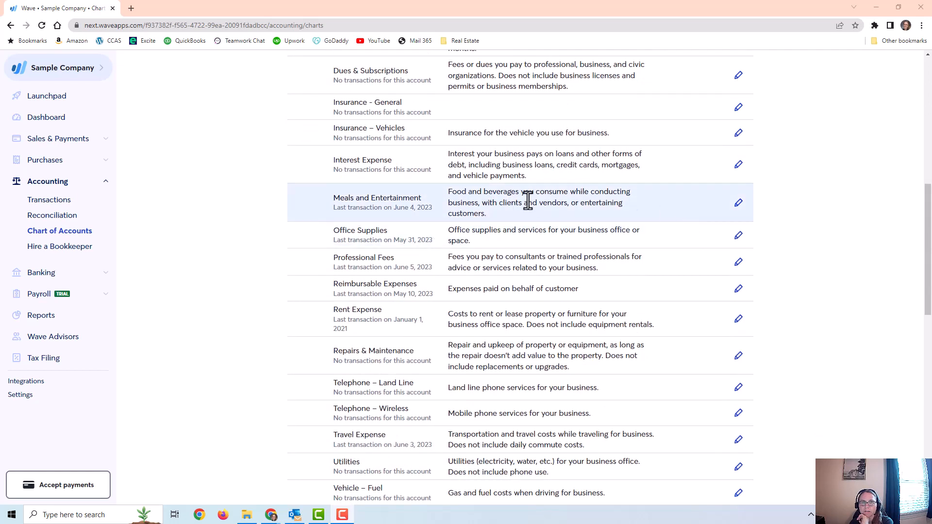
scroll(527, 200, "up", 2)
left_click_drag(456, 161, 596, 176)
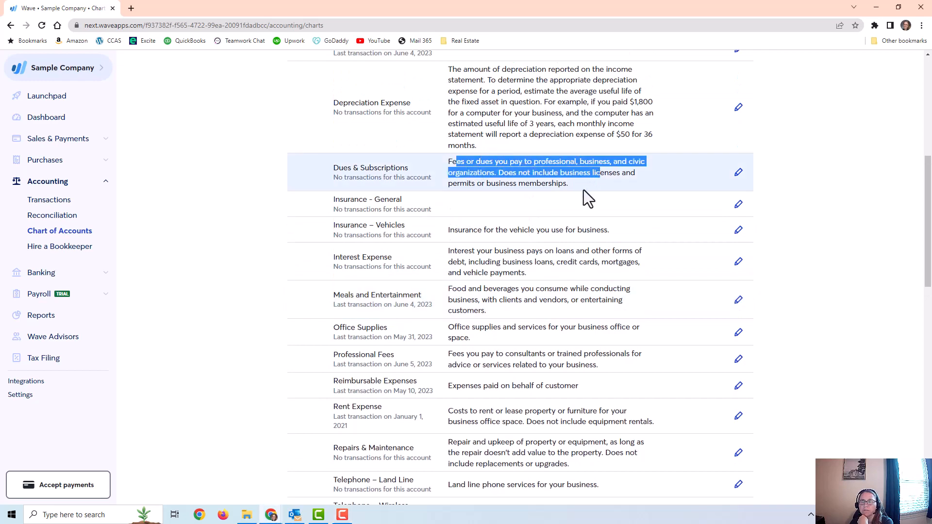
scroll(585, 195, "up", 4)
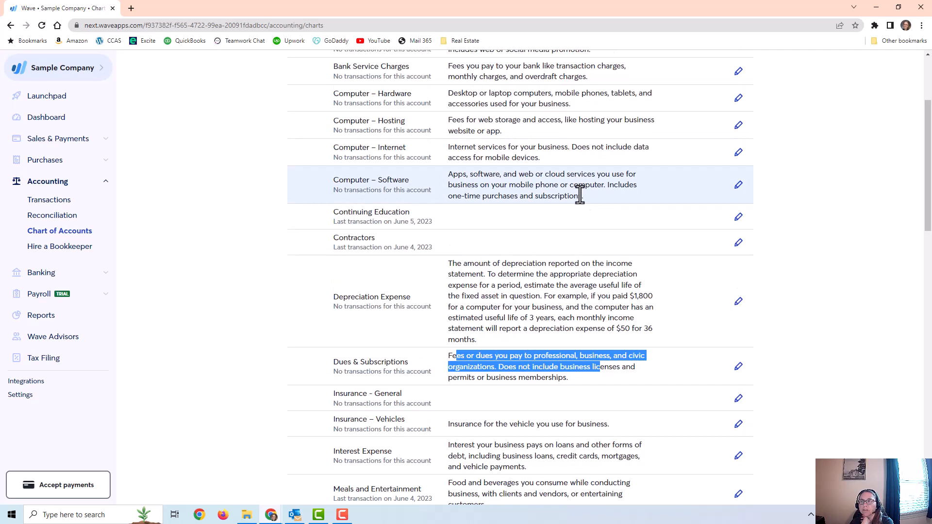
scroll(580, 195, "up", 2)
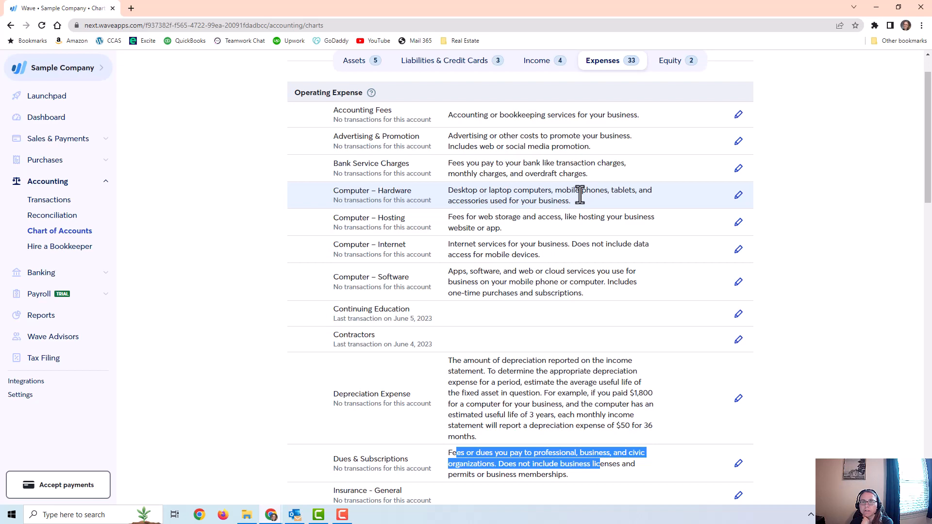
scroll(697, 202, "up", 1)
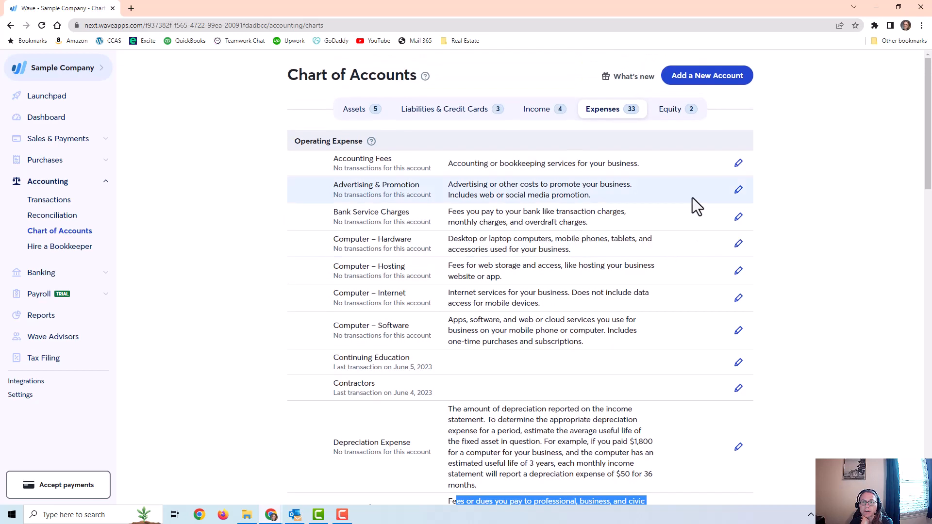
left_click(716, 78)
left_click(524, 121)
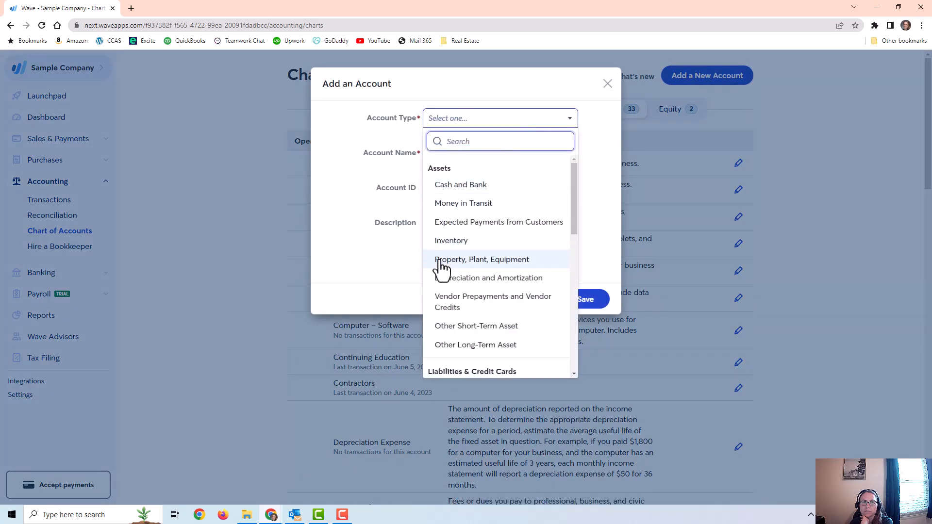
scroll(452, 262, "down", 8)
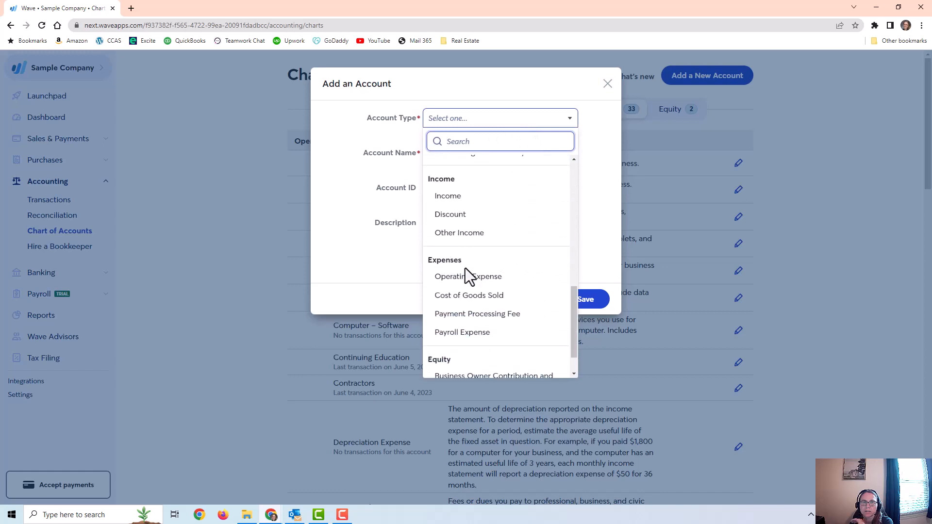
left_click(468, 279)
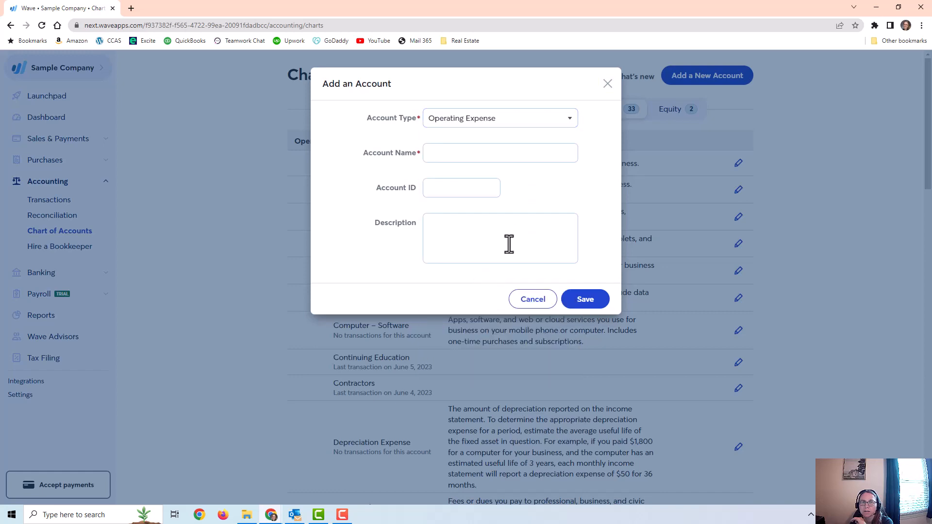
left_click(607, 84)
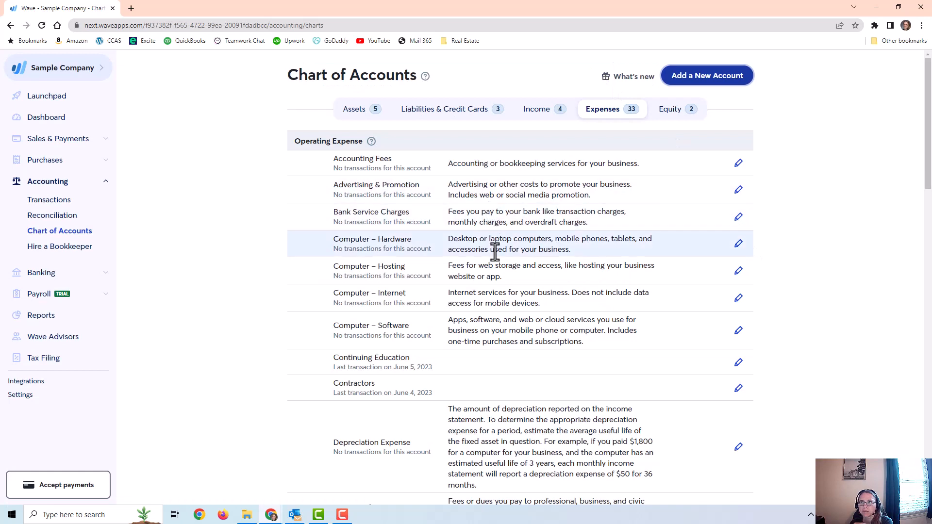
Examine the operating expense accounts from Accounting Fees through Vehicle – Fuel, checking which categories suit the business's spending
scroll(499, 261, "down", 1)
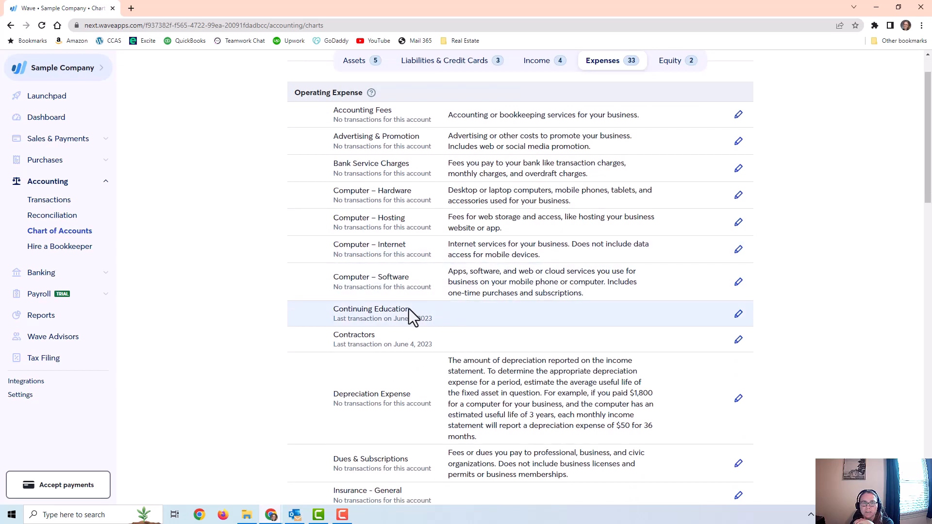
scroll(408, 309, "down", 1)
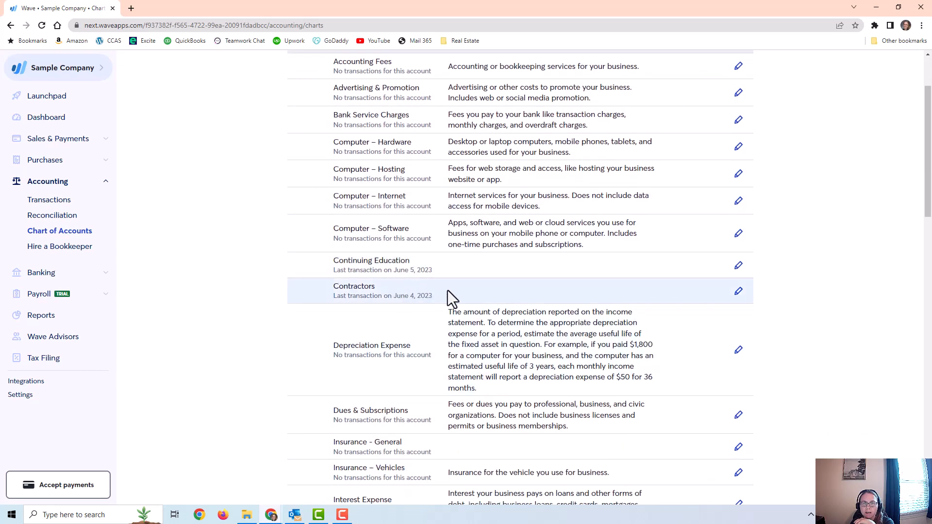
scroll(447, 290, "down", 6)
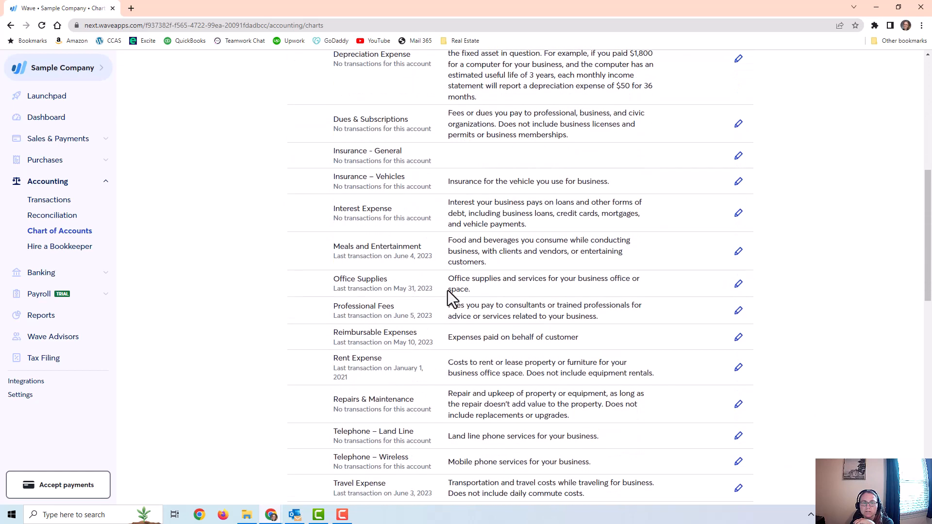
scroll(447, 290, "down", 1)
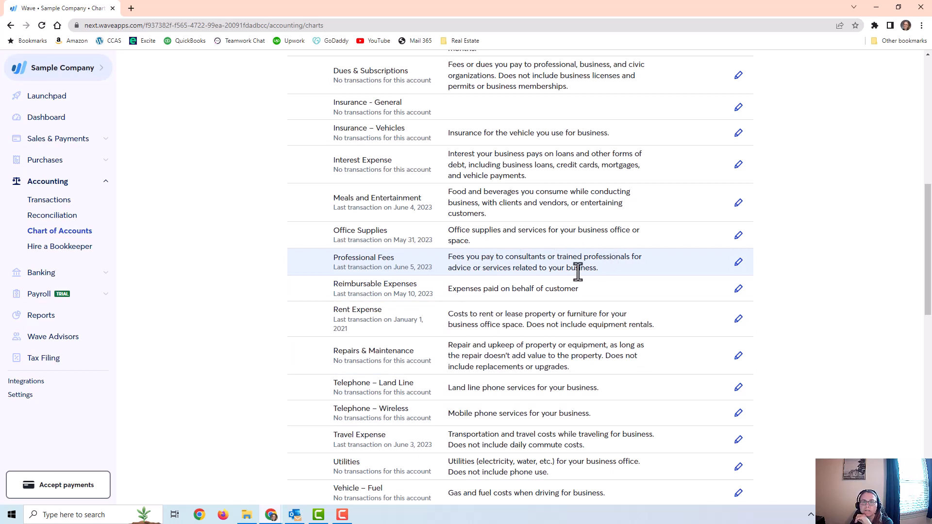
scroll(577, 272, "up", 5)
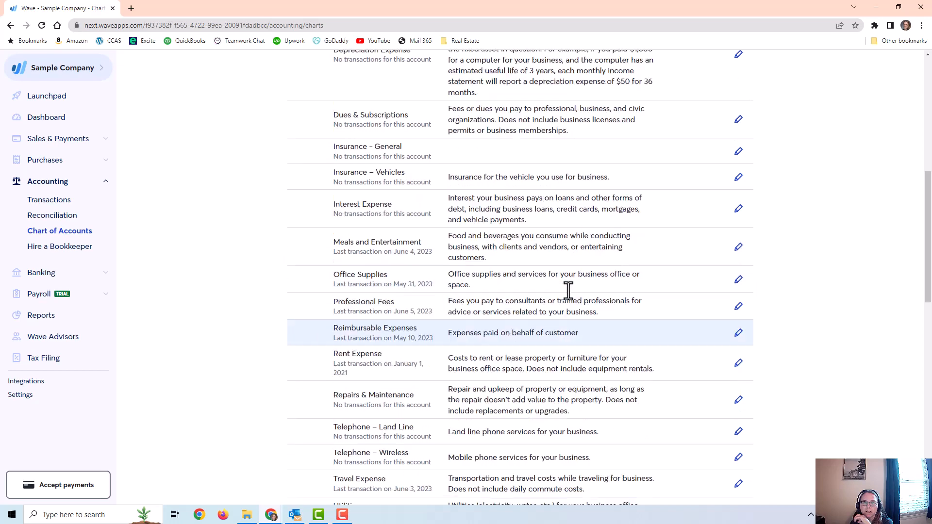
scroll(574, 272, "up", 1)
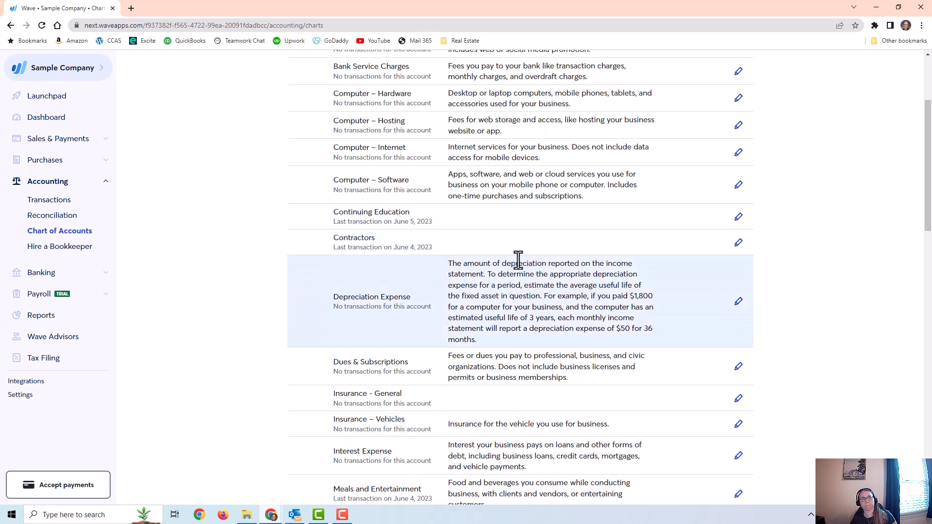
scroll(504, 197, "up", 4)
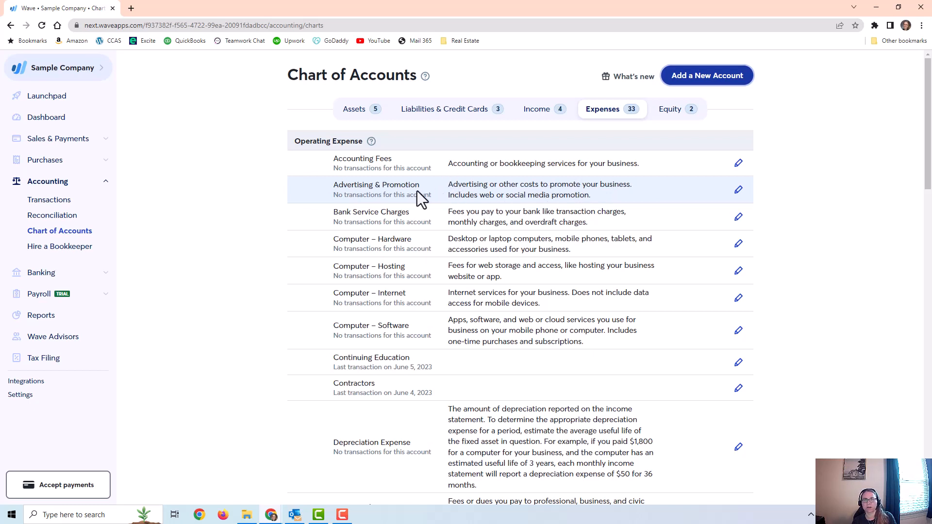
scroll(467, 299, "down", 7)
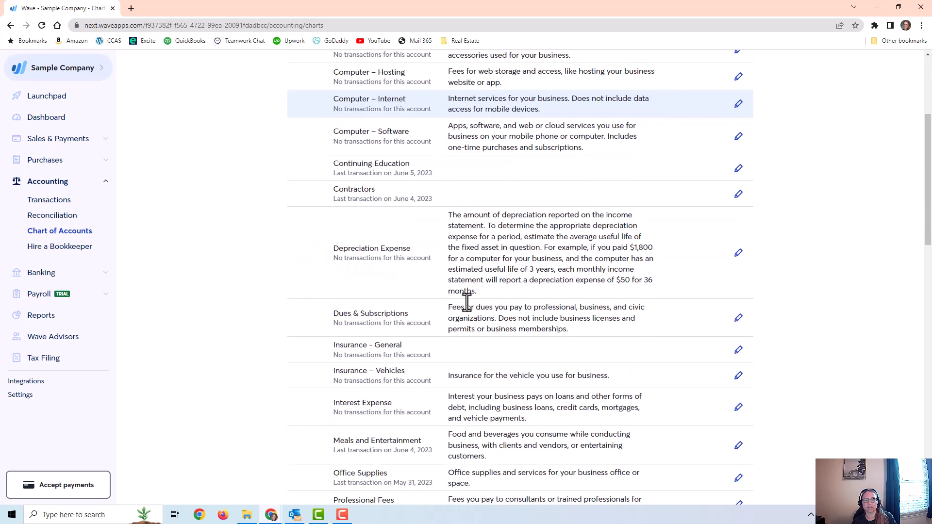
scroll(466, 302, "down", 3)
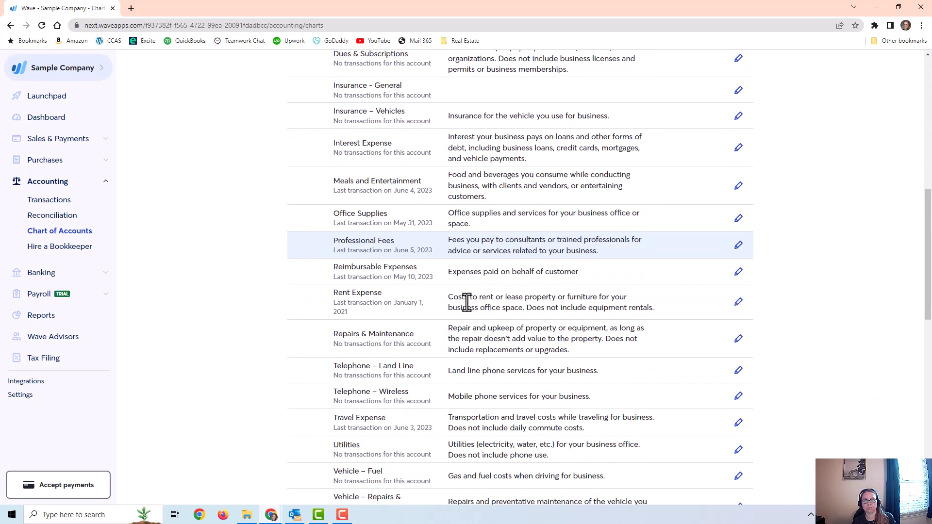
scroll(466, 302, "up", 7)
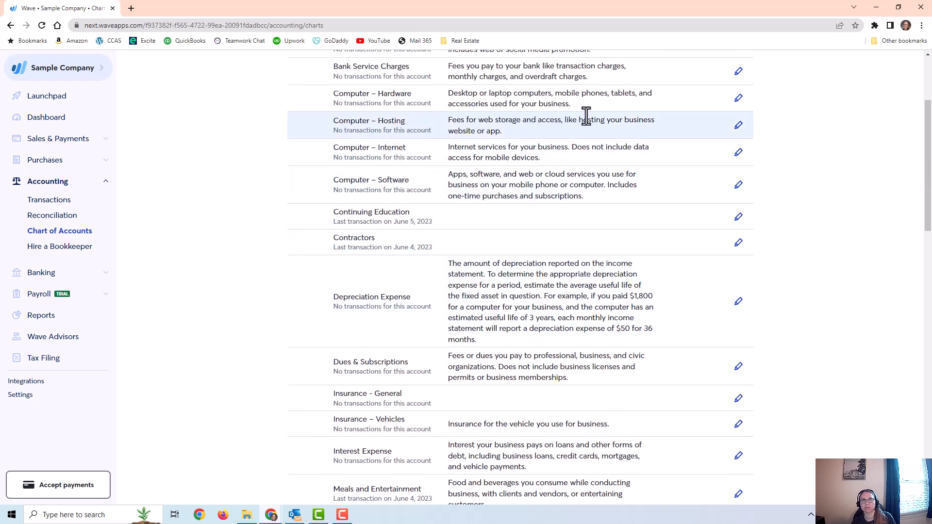
scroll(510, 203, "up", 2)
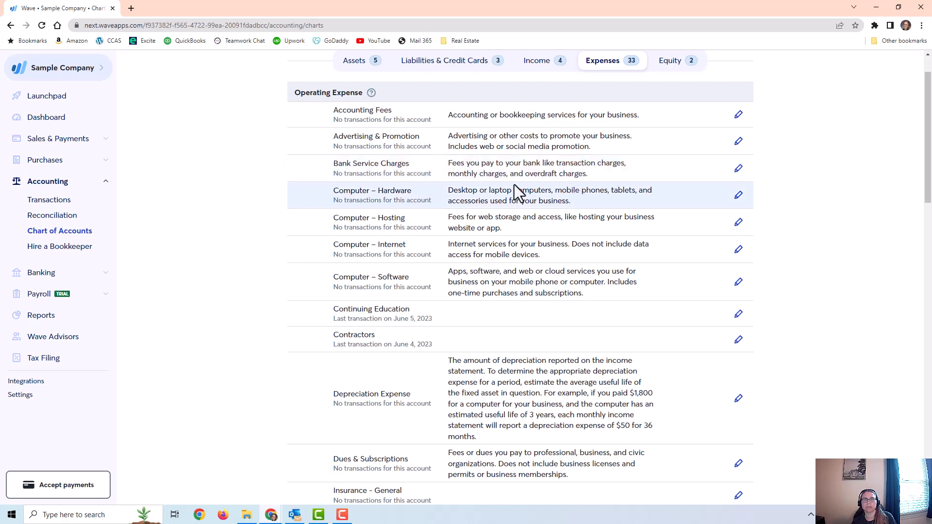
Read the Computer – Software and Dues & Subscriptions descriptions and compare the Insurance – General and Insurance – Vehicles accounts
scroll(469, 284, "down", 1)
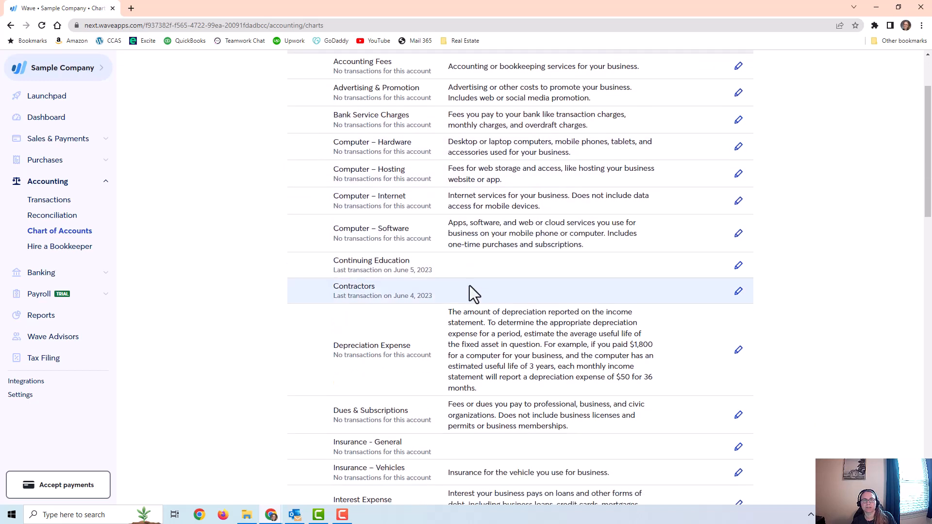
left_click_drag(451, 223, 610, 239)
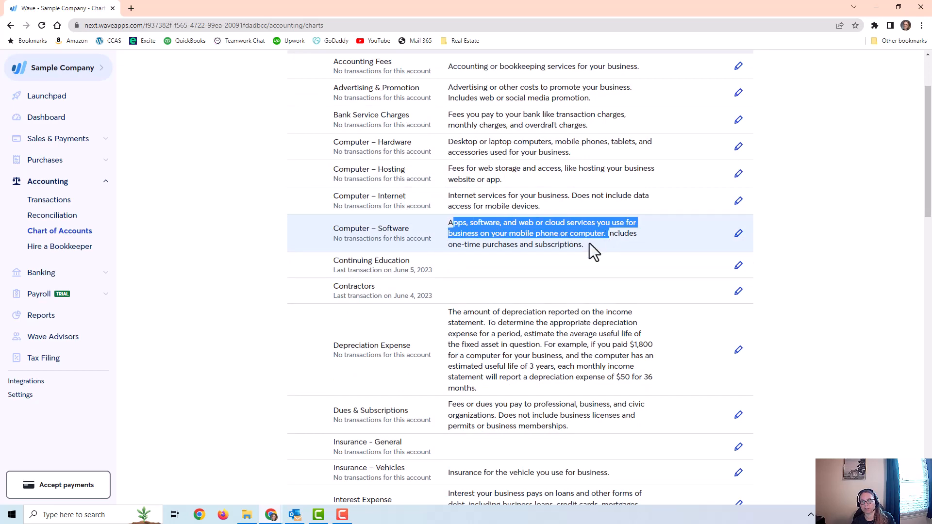
scroll(587, 251, "down", 2)
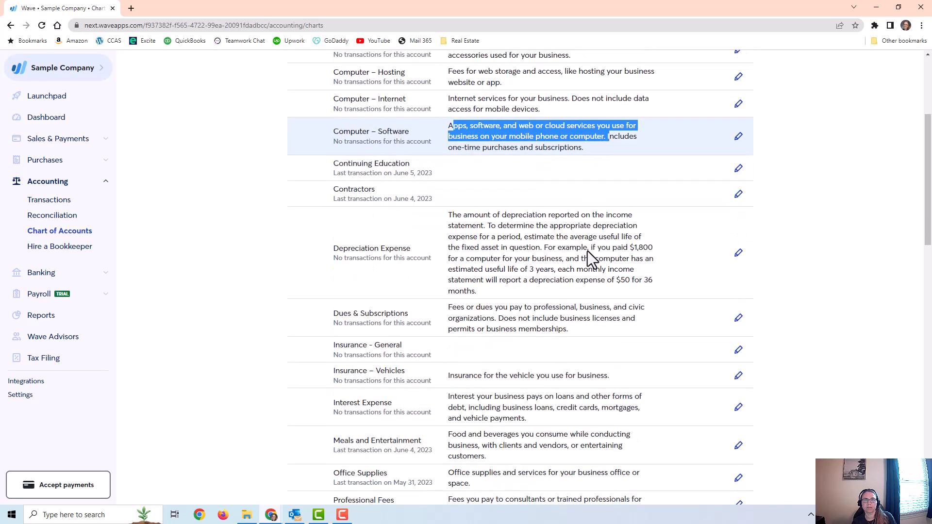
scroll(587, 252, "down", 1)
scroll(587, 251, "down", 1)
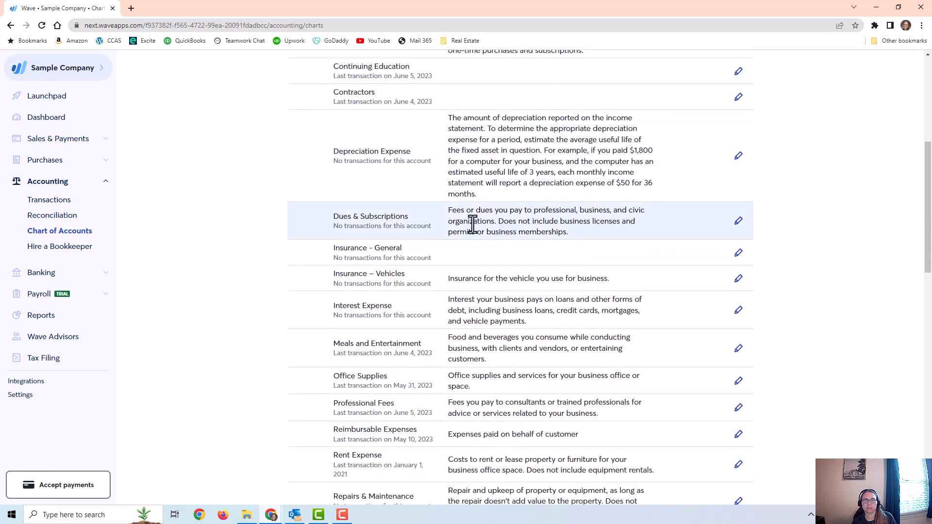
scroll(508, 249, "down", 1)
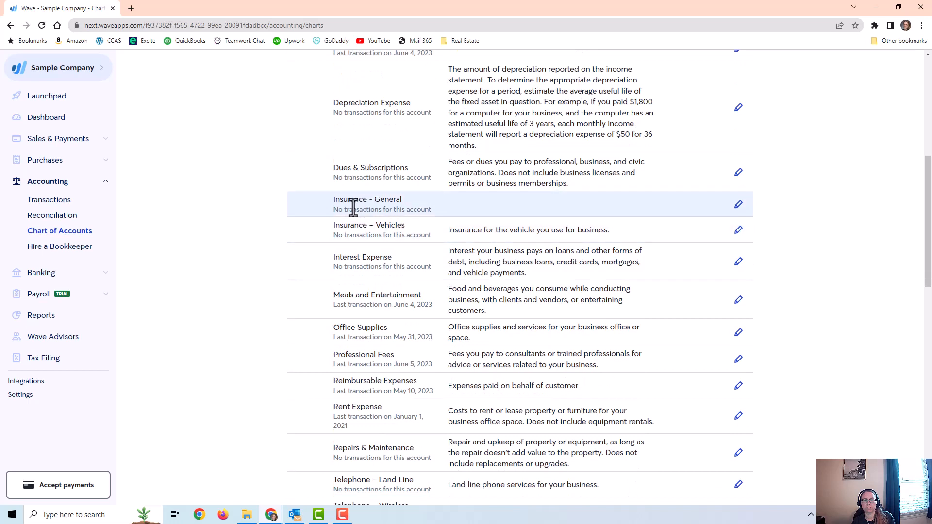
left_click_drag(336, 227, 436, 231)
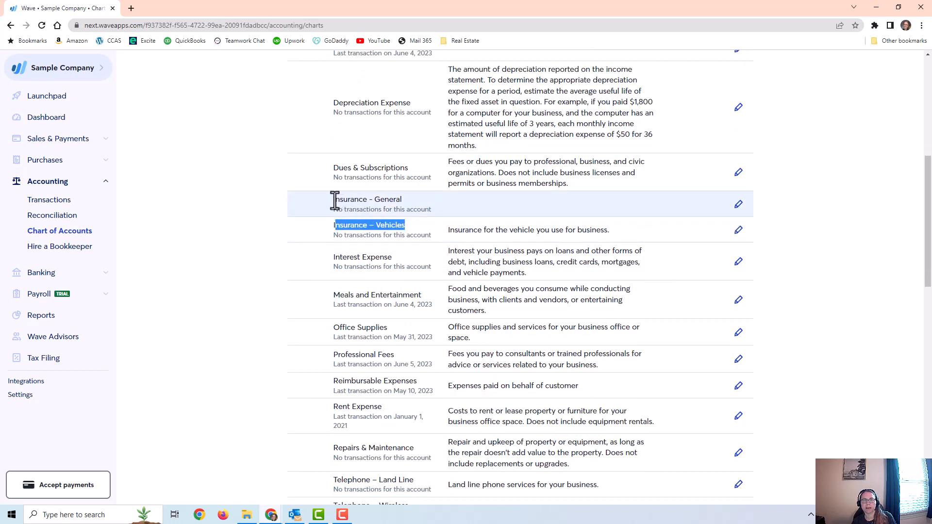
Compare the Insurance – General account with Insurance – Vehicles, view the latter's account details, and leave them without saving
left_click_drag(334, 199, 415, 208)
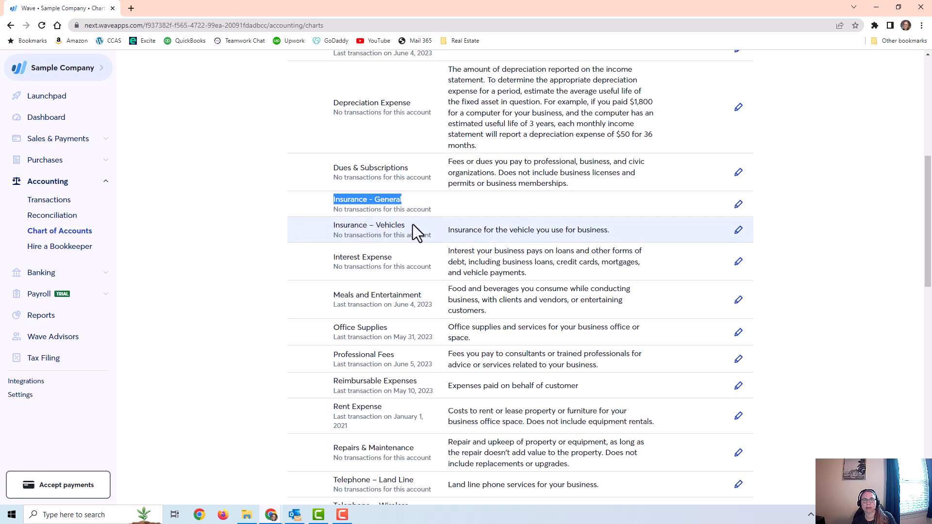
left_click(738, 230)
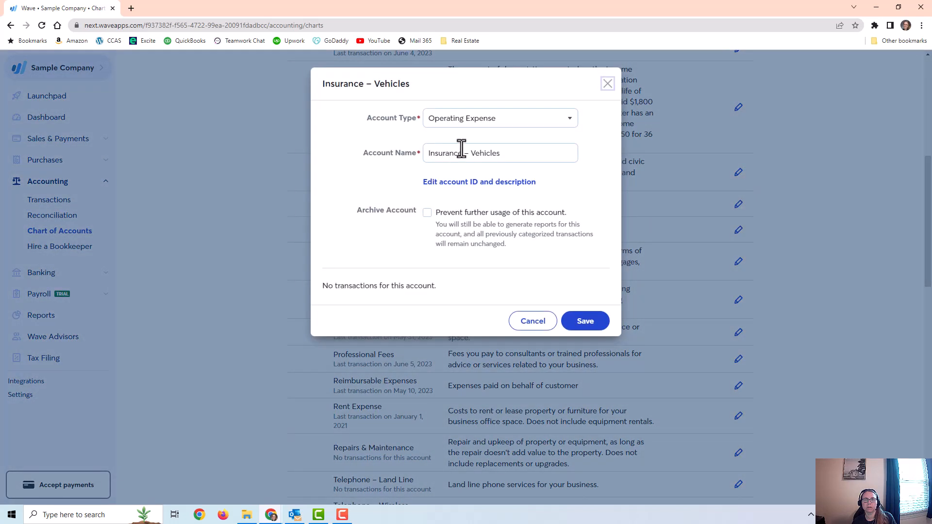
left_click(533, 325)
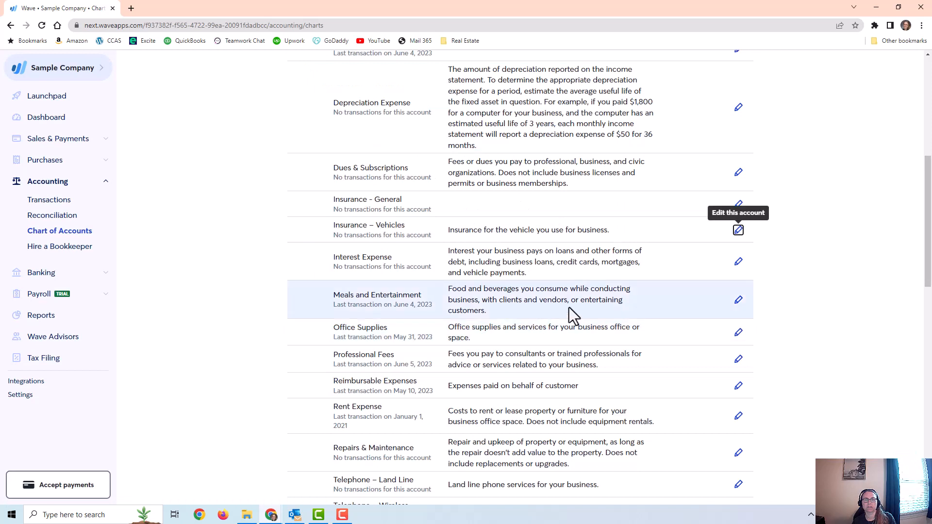
Read the Meals and Entertainment, Reimbursable Expenses, Professional Fees and Office Supplies descriptions and look over the other operating expense accounts
scroll(835, 310, "down", 2)
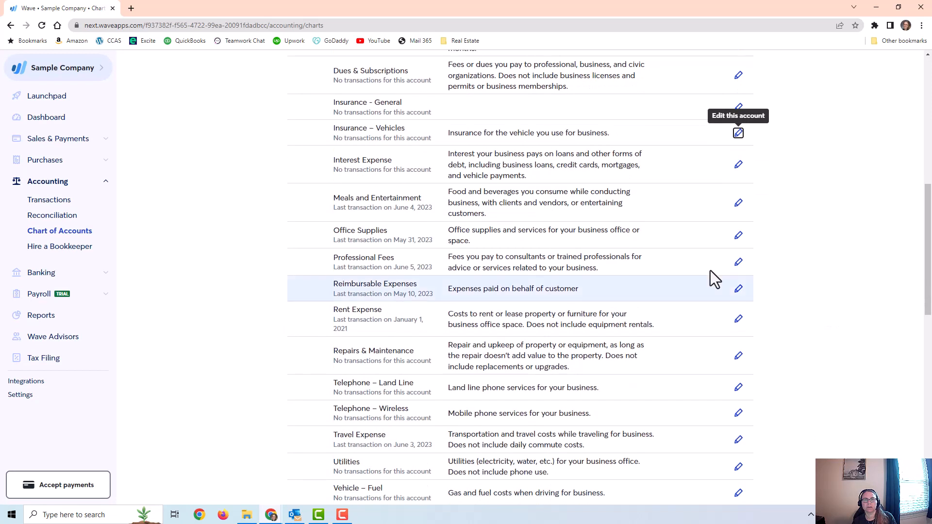
left_click_drag(453, 194, 563, 211)
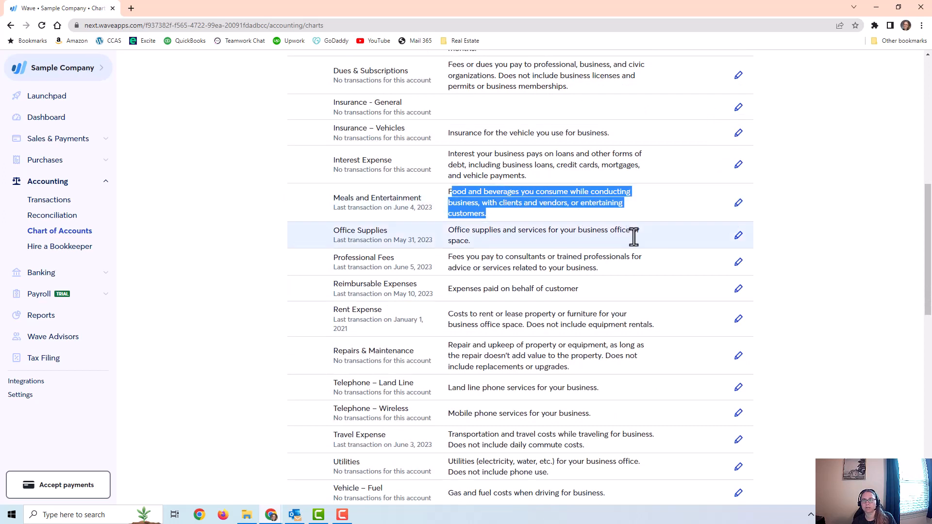
scroll(495, 238, "down", 2)
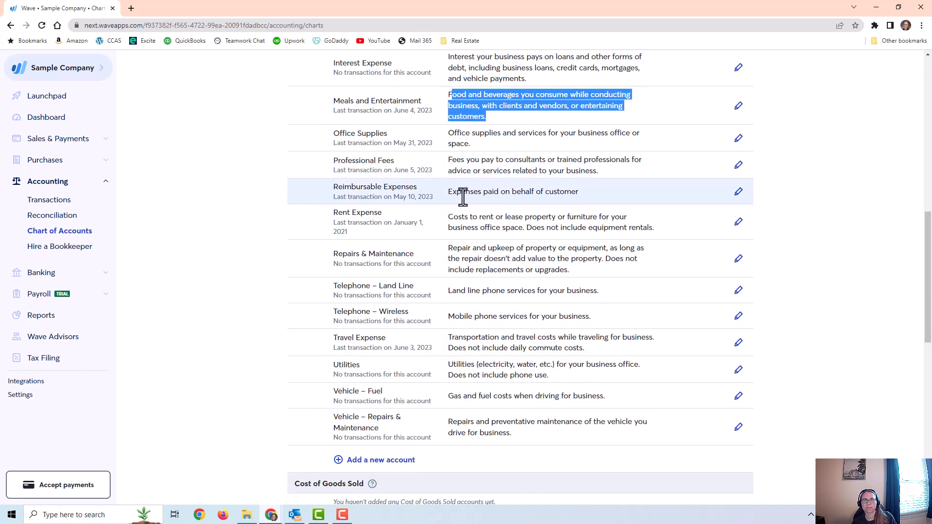
left_click_drag(460, 191, 581, 194)
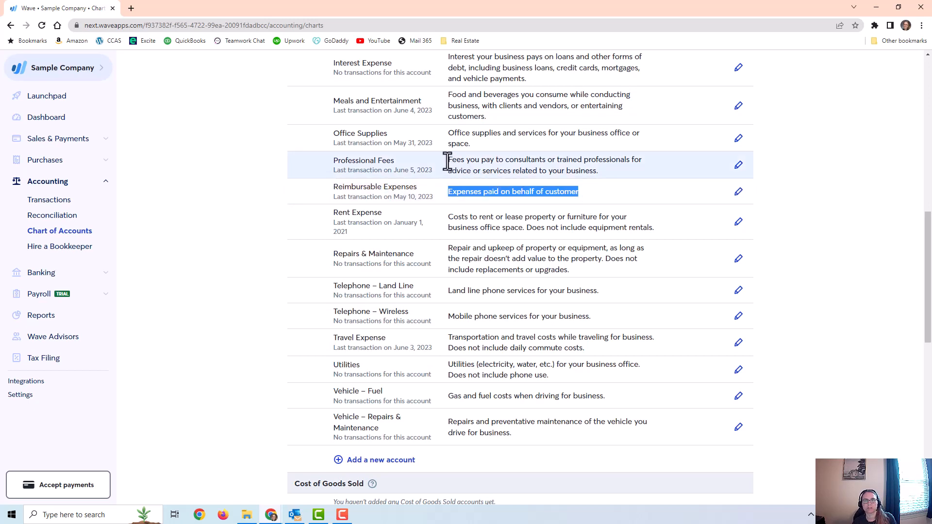
left_click_drag(448, 160, 508, 160)
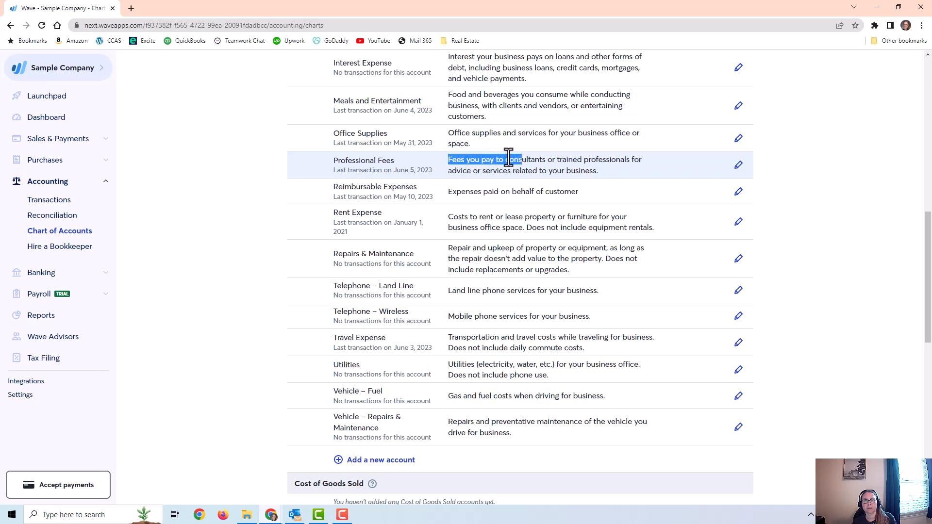
left_click_drag(448, 133, 483, 148)
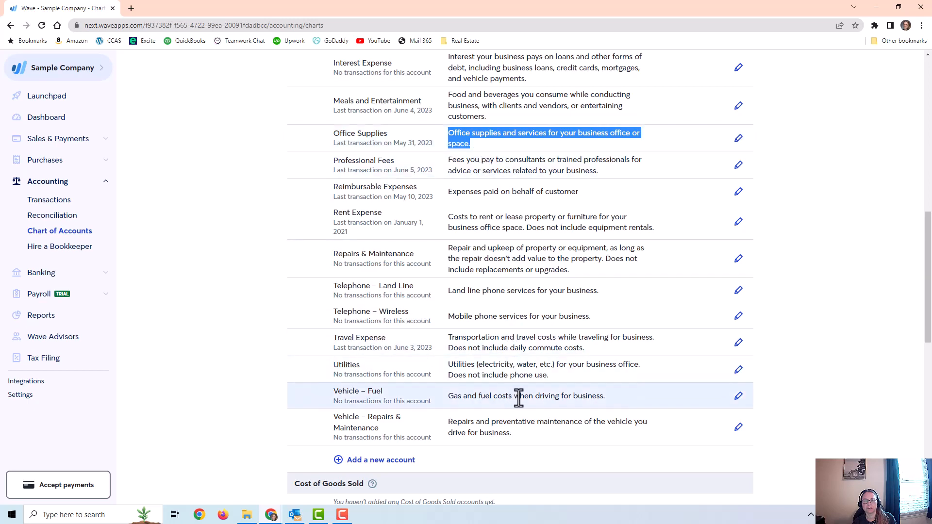
scroll(519, 397, "down", 2)
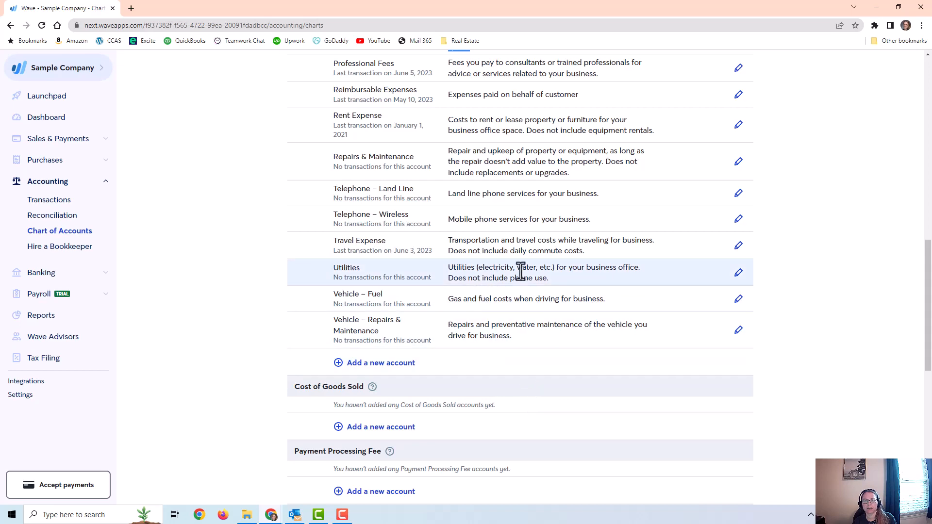
scroll(534, 321, "up", 7)
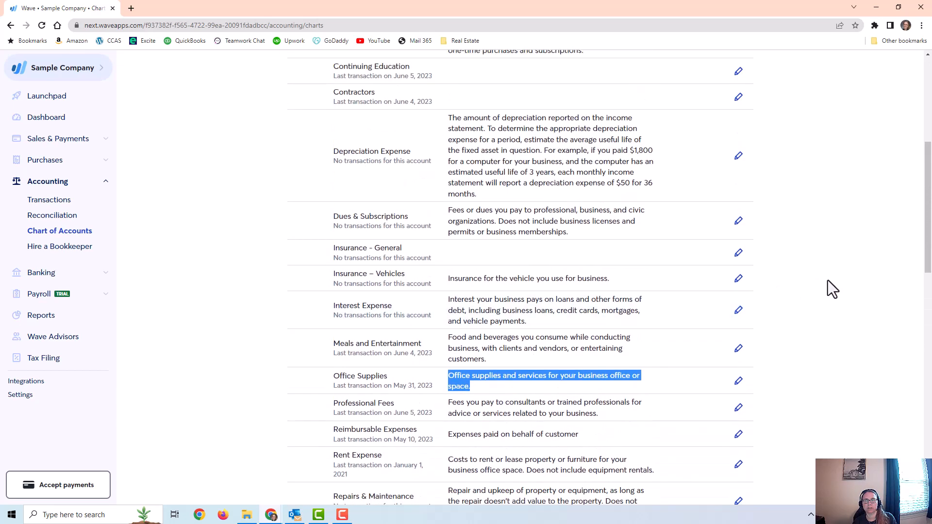
left_click(827, 280)
scroll(485, 274, "up", 5)
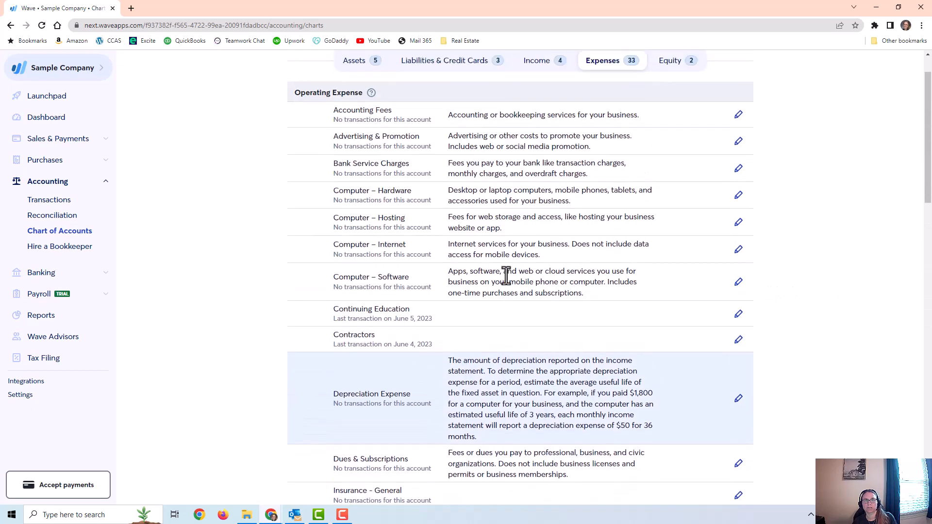
scroll(506, 276, "up", 1)
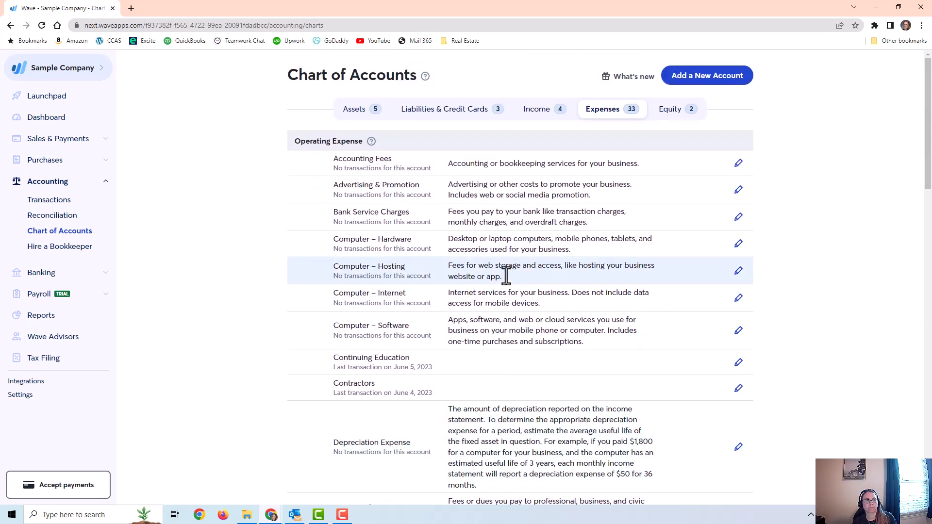
Open the accounting transactions, look through all accounts, and show only those of the Credit Card account
left_click(48, 203)
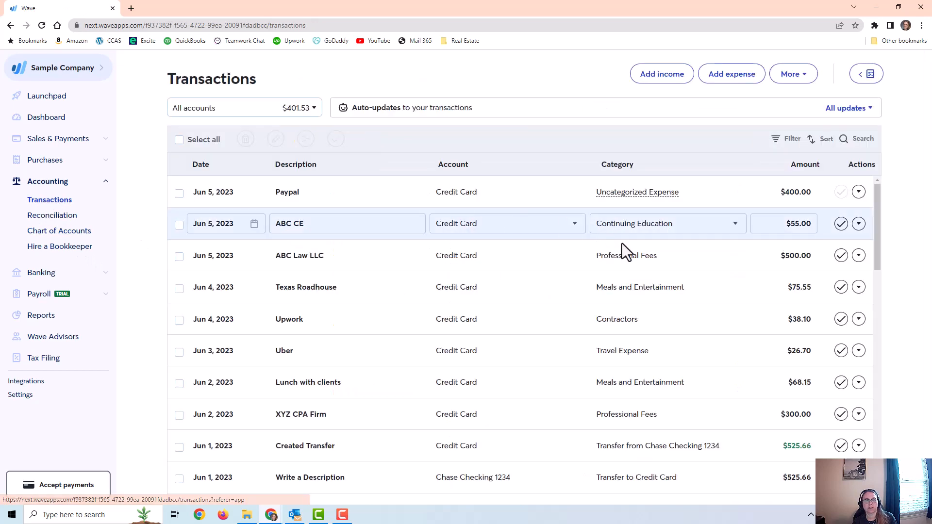
scroll(649, 348, "down", 5)
scroll(648, 337, "down", 8)
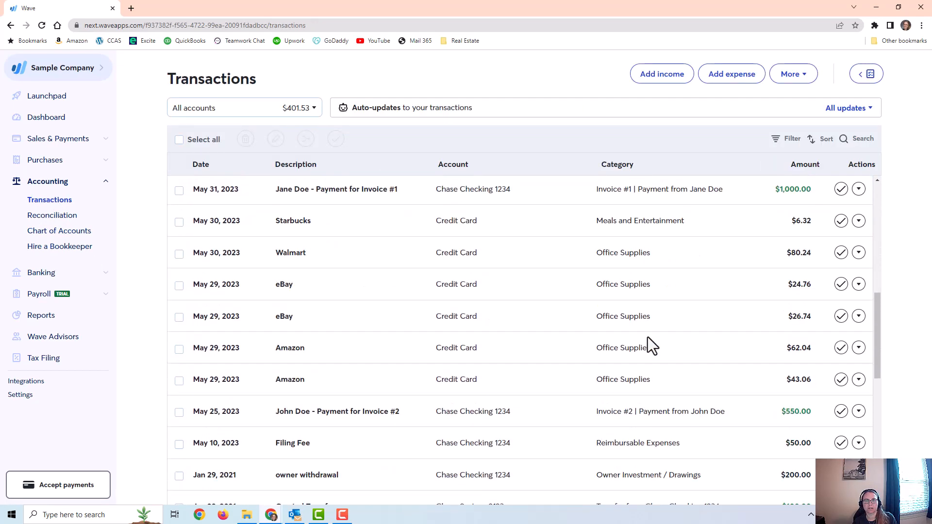
scroll(650, 348, "down", 2)
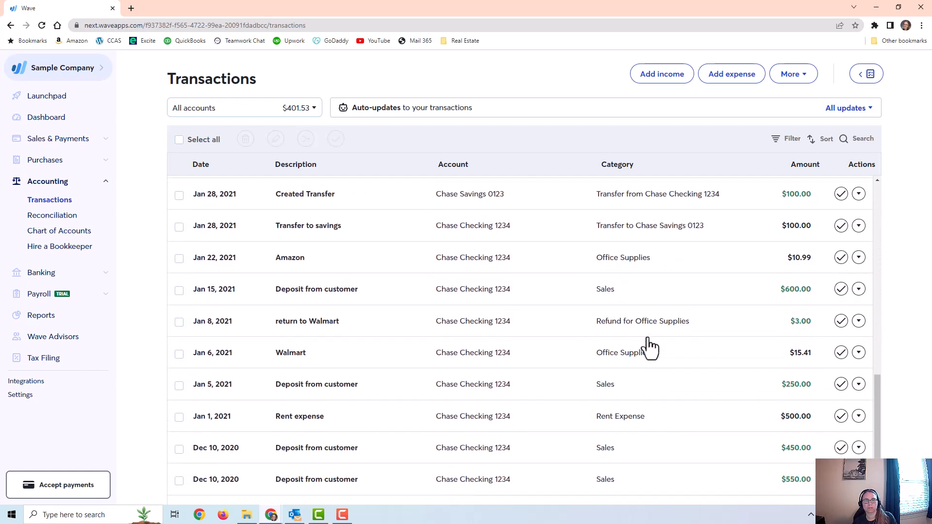
left_click(212, 115)
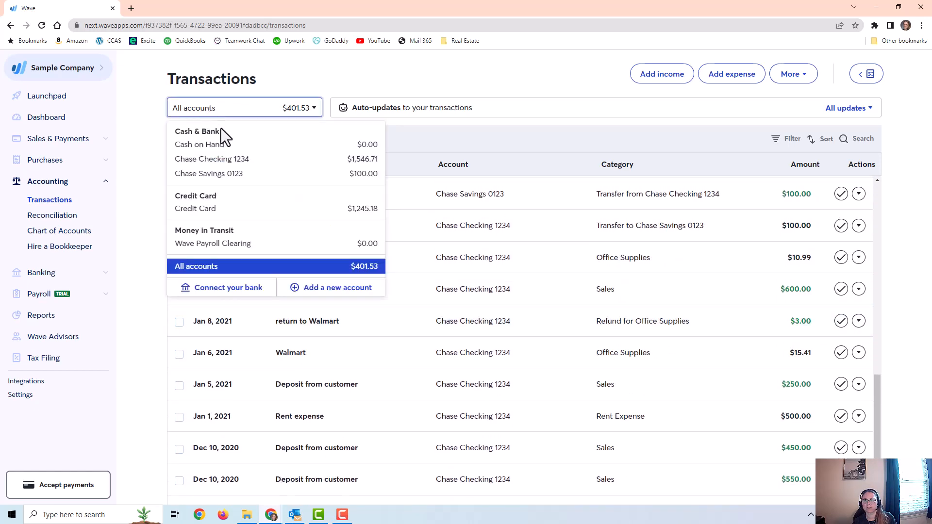
left_click(208, 209)
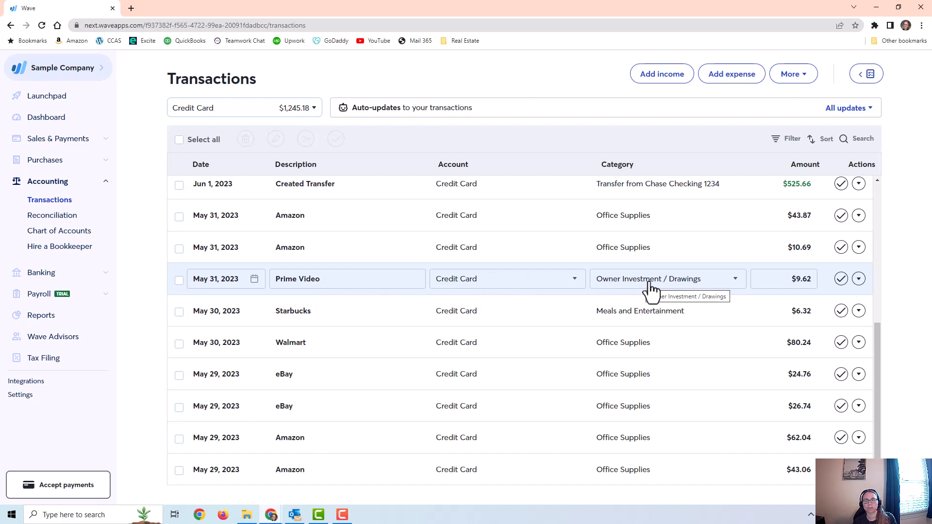
Categorize the May 31, 2023 Prime Video transaction as Owner Investment / Drawings
left_click(694, 281)
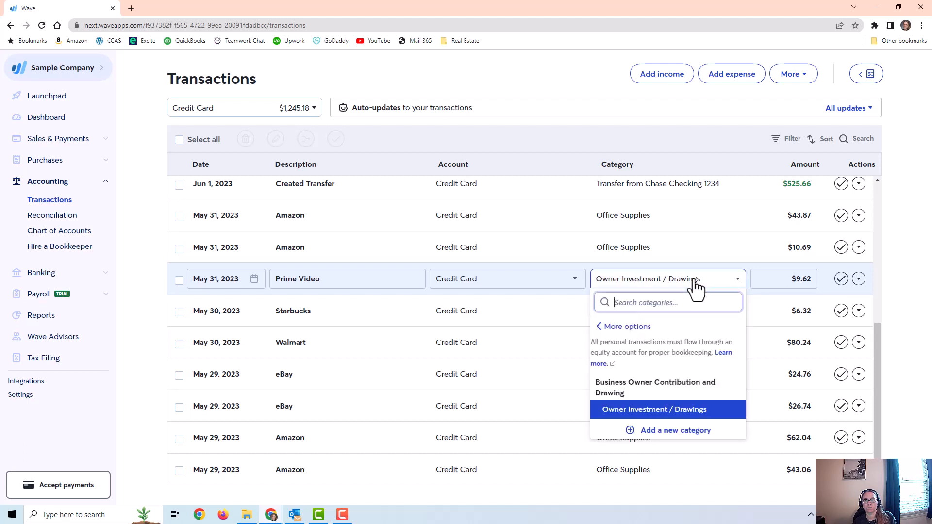
left_click(663, 411)
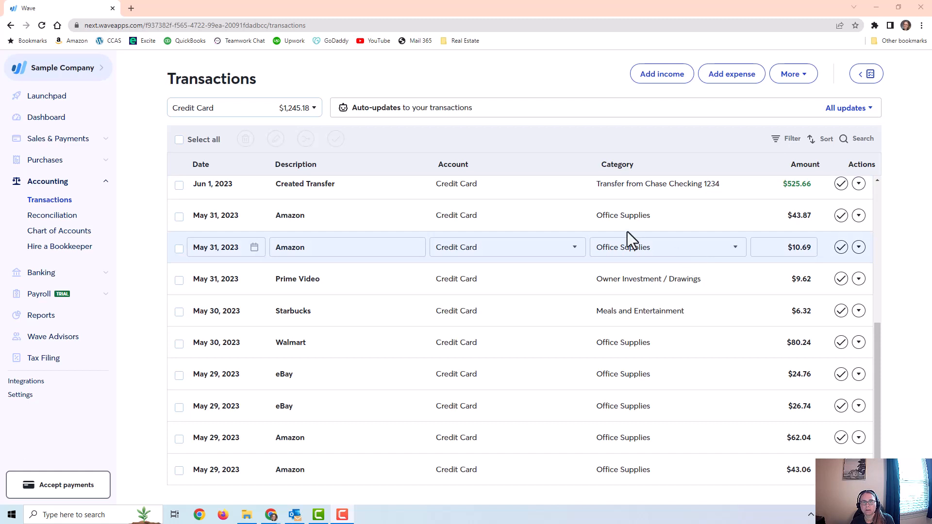
Check the June 1, 2023 transfer in the Chase Checking 1234 transactions, and return to the Credit Card transactions
scroll(693, 338, "up", 3)
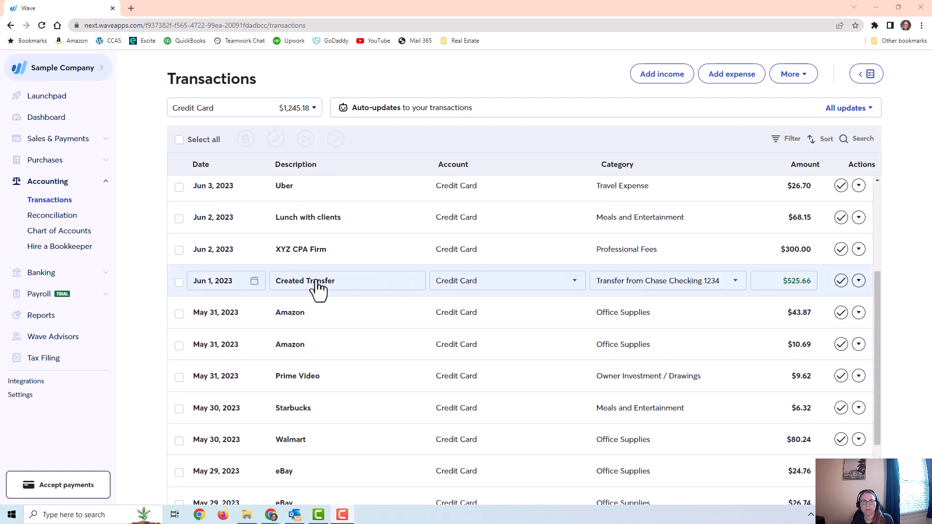
left_click(227, 116)
left_click(229, 160)
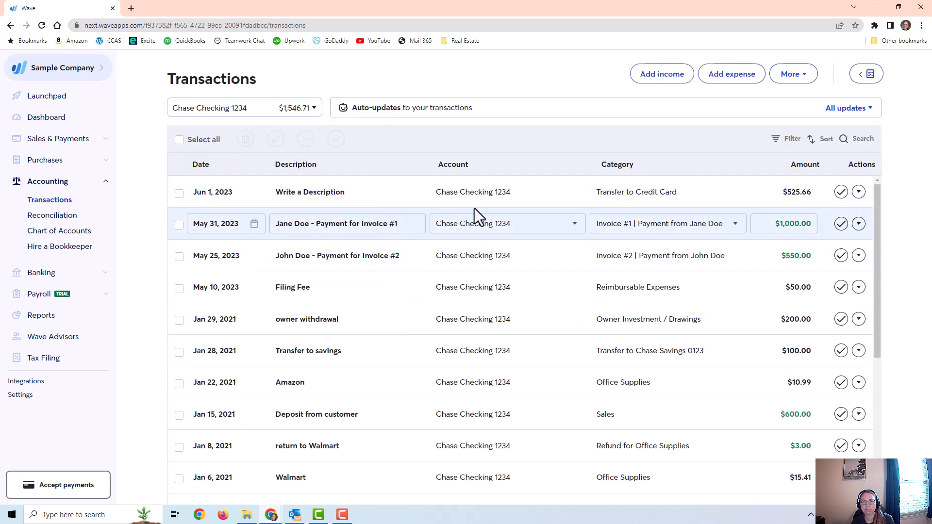
left_click(257, 113)
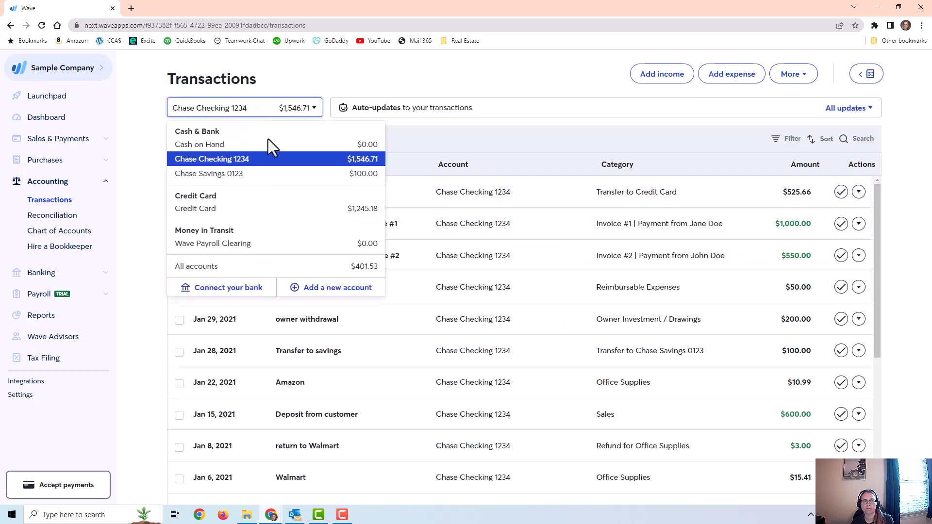
left_click(256, 214)
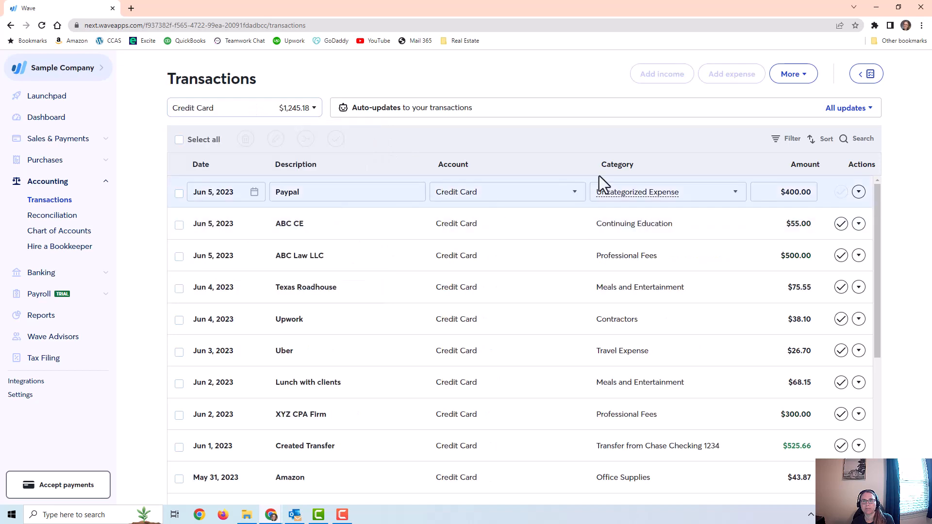
Review the available accounts for the June 1, 2023 card transfer and check the XYZ CPA Firm transaction's category
scroll(650, 363, "down", 2)
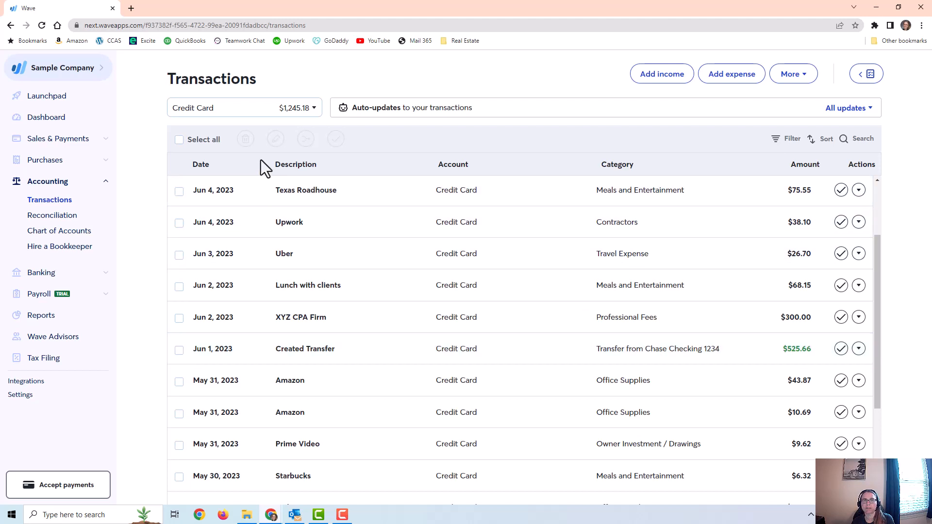
left_click(243, 112)
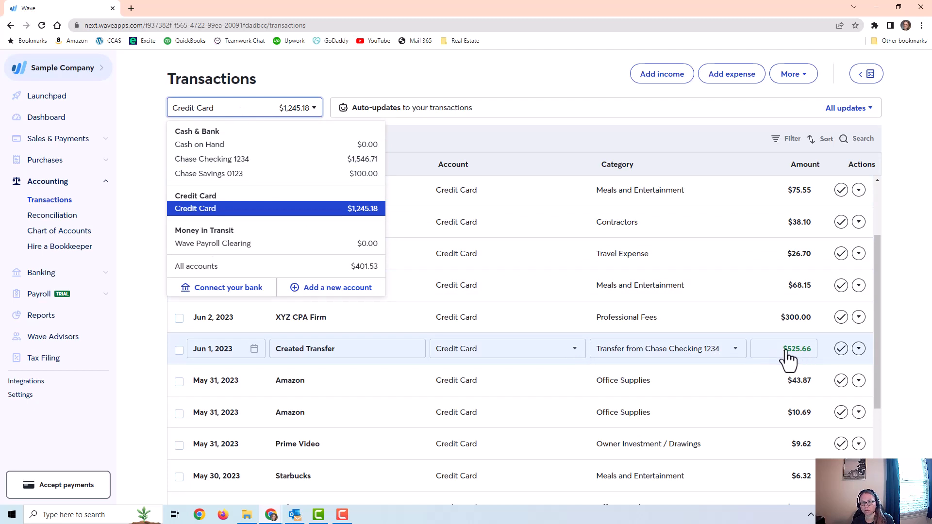
left_click(921, 328)
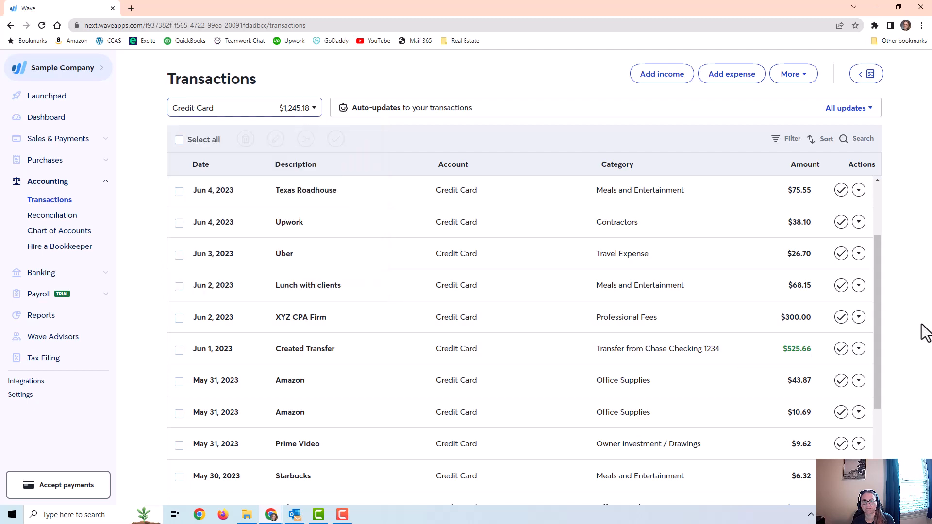
left_click(306, 326)
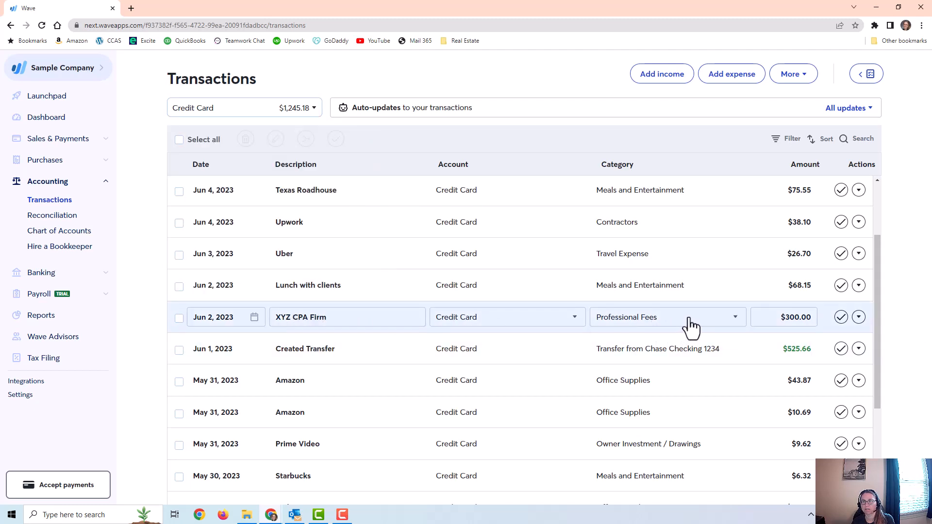
Open the description of the June 2, 2023 Lunch with clients transaction for editing and select its whole text
left_click(334, 296)
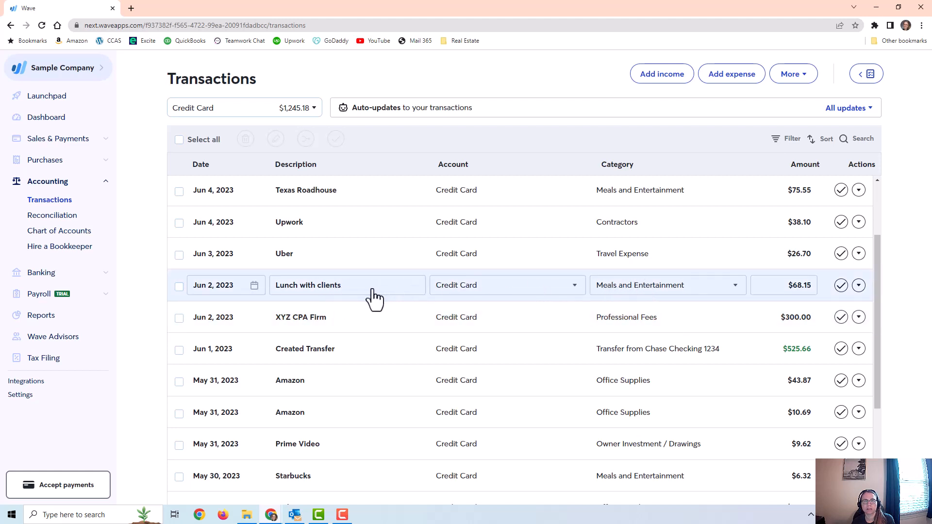
left_click(356, 288)
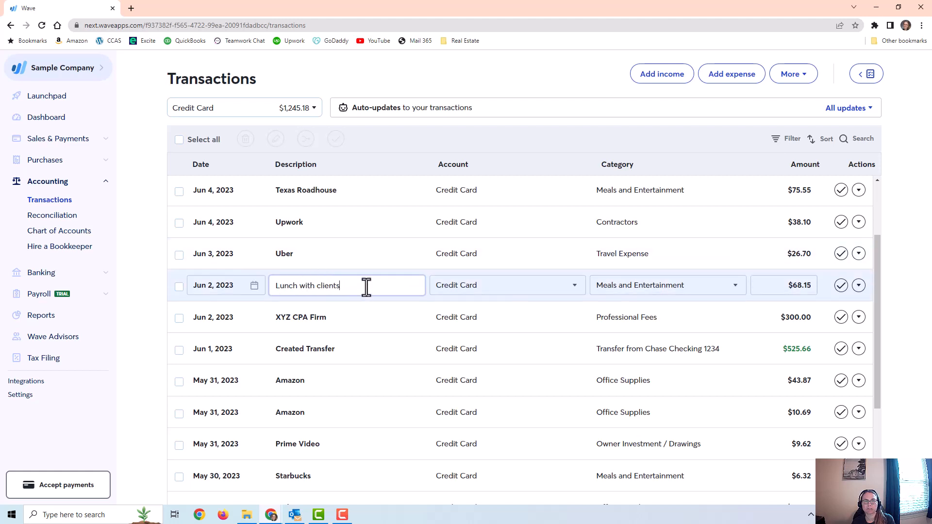
left_click_drag(366, 286, 272, 286)
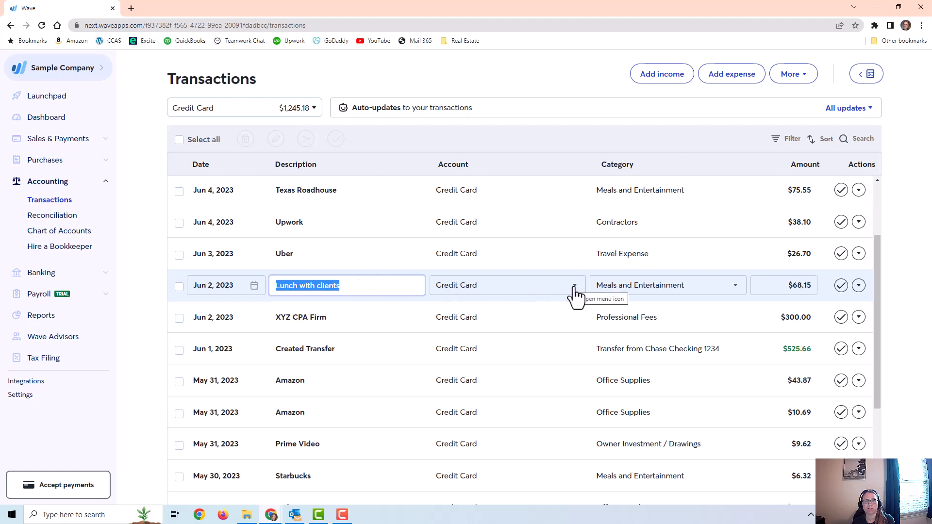
Check the categories of the June 3, 2023 Uber and June 4, 2023 Upwork and Texas Roadhouse transactions
left_click(409, 257)
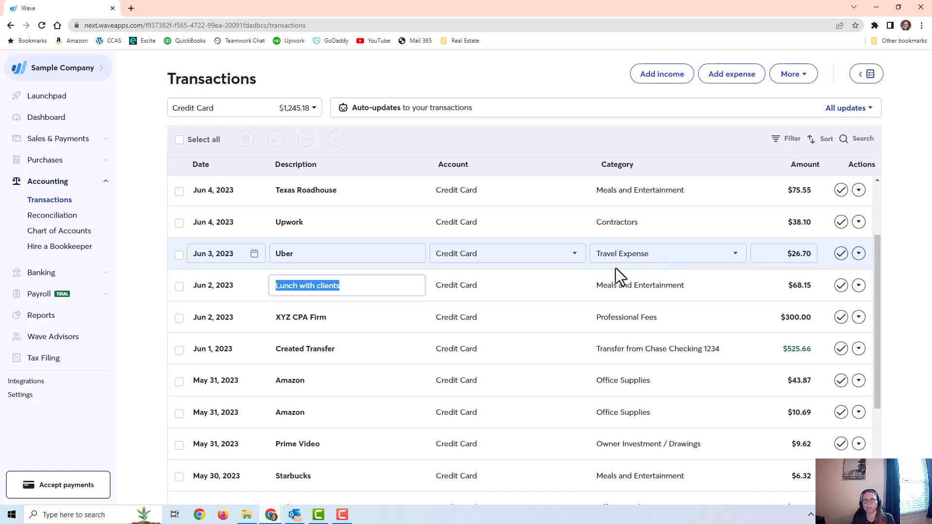
left_click(524, 226)
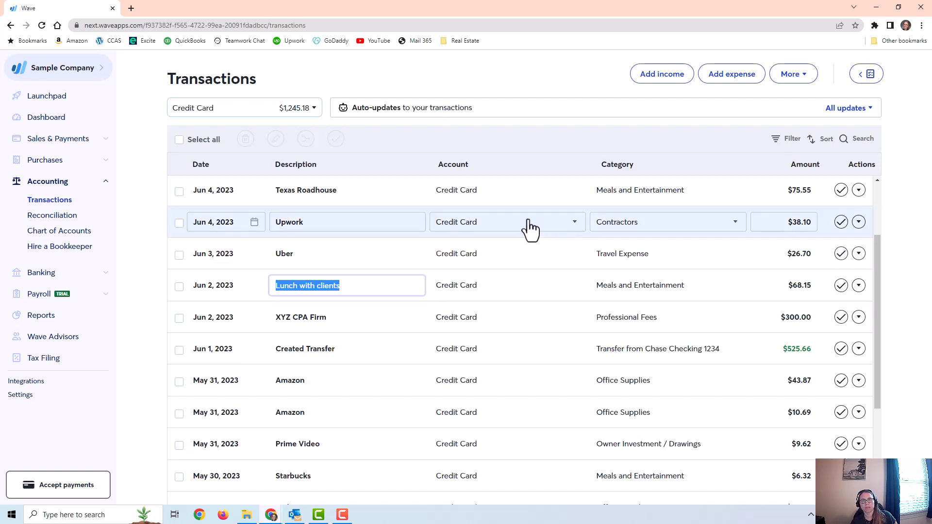
left_click(670, 226)
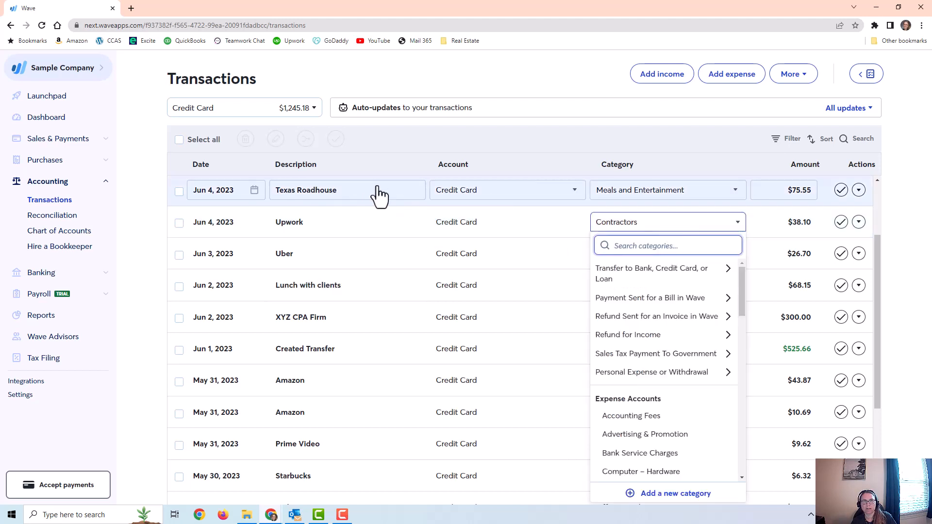
left_click(633, 190)
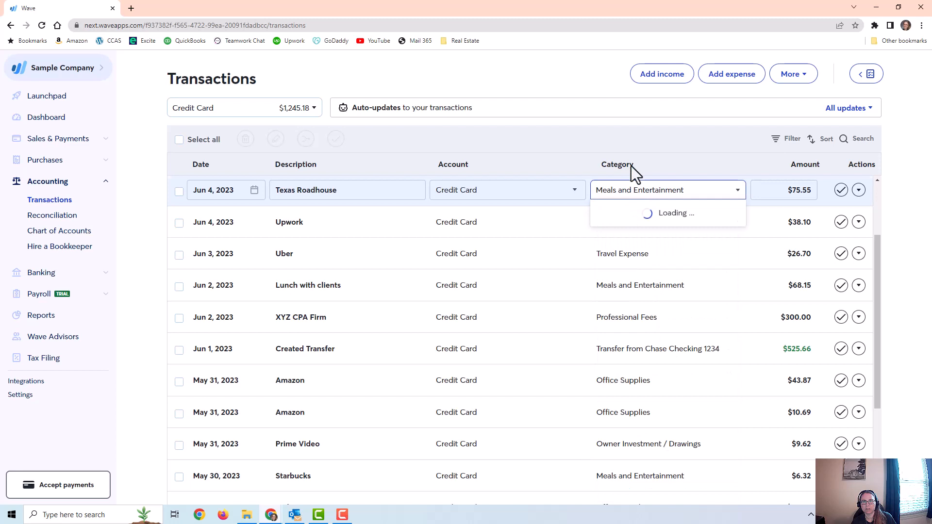
left_click(669, 133)
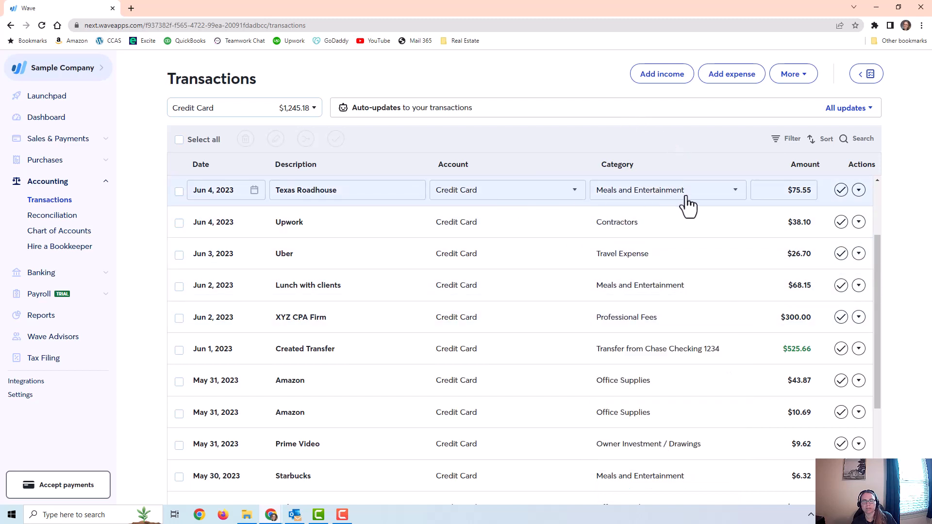
Open the full details of the June 4, 2023 Texas Roadhouse transaction and go to create a new vendor from its vendor choices
left_click(859, 191)
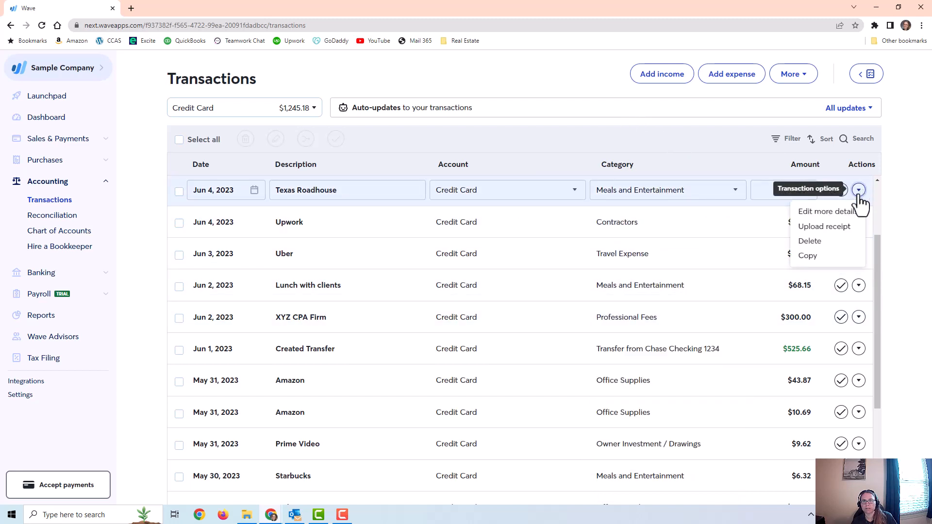
left_click(849, 212)
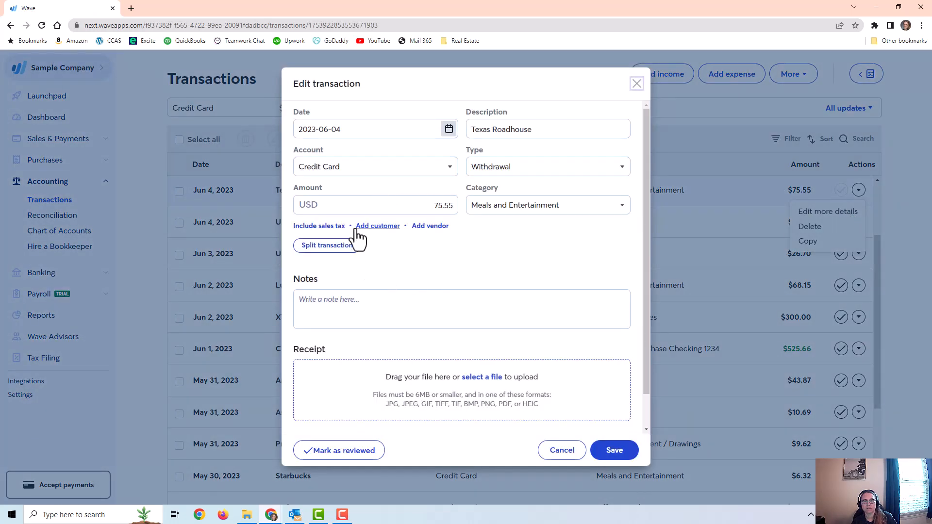
left_click(378, 312)
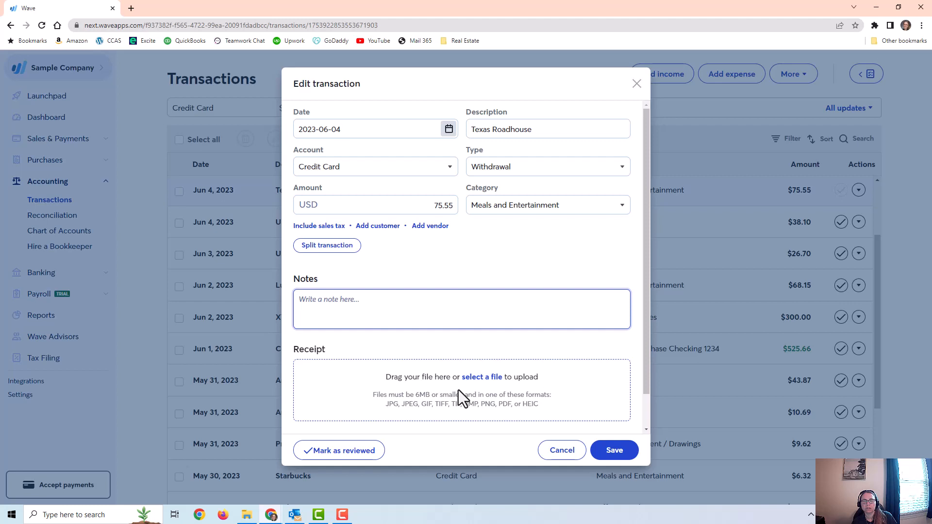
left_click(421, 226)
left_click(397, 244)
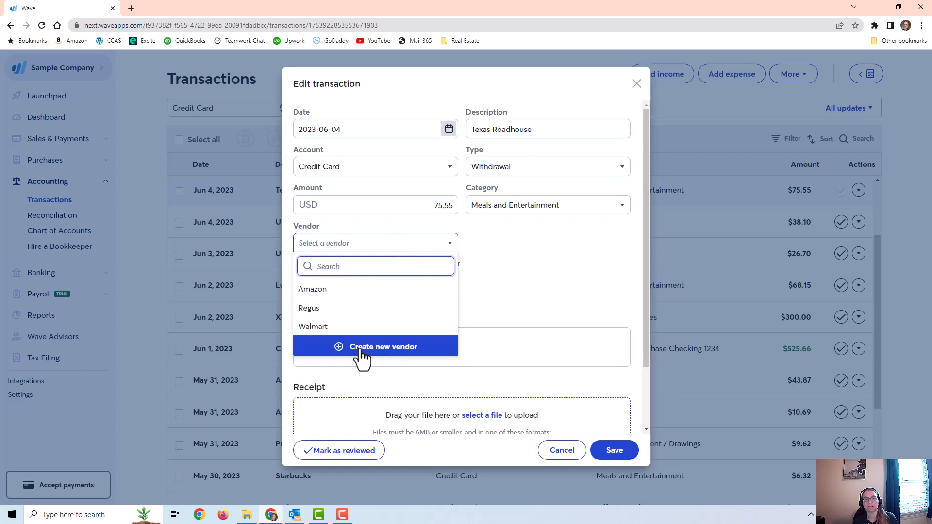
left_click(381, 347)
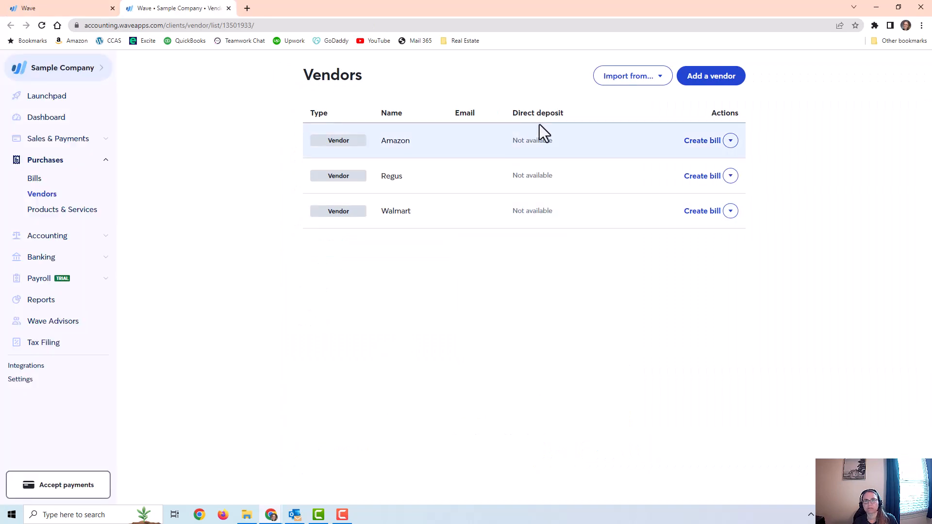
Add Texas Roadhouse as a vendor of the Regular type and save it
left_click(717, 78)
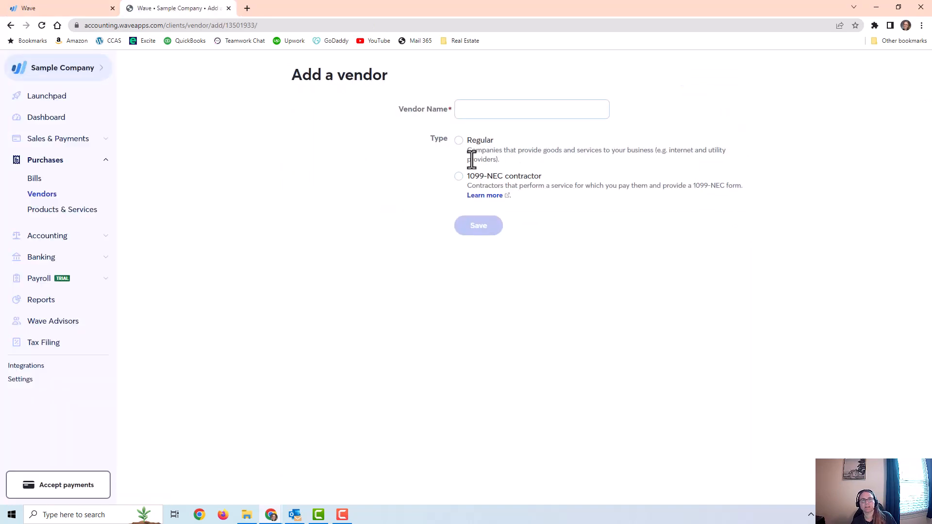
left_click(497, 101)
type("Te")
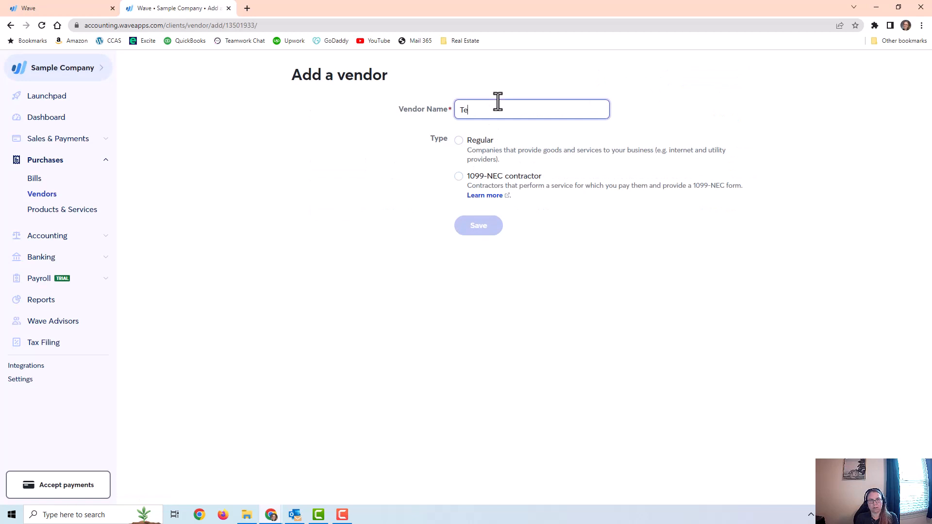
type("xas Roadhouse")
left_click(474, 143)
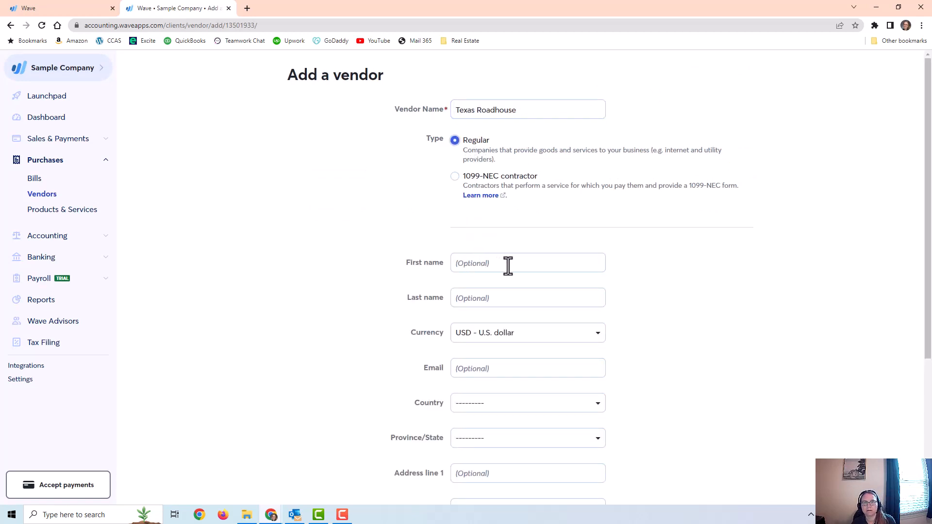
scroll(507, 265, "down", 4)
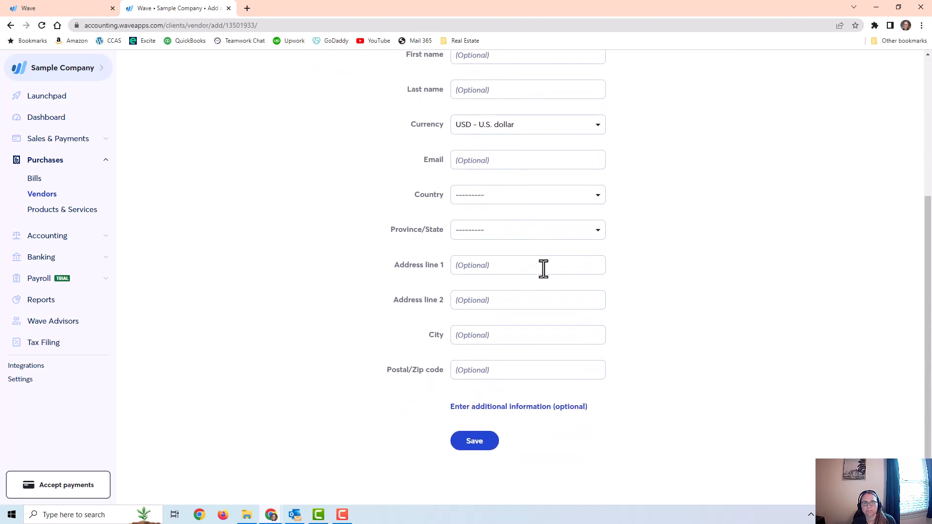
left_click(477, 437)
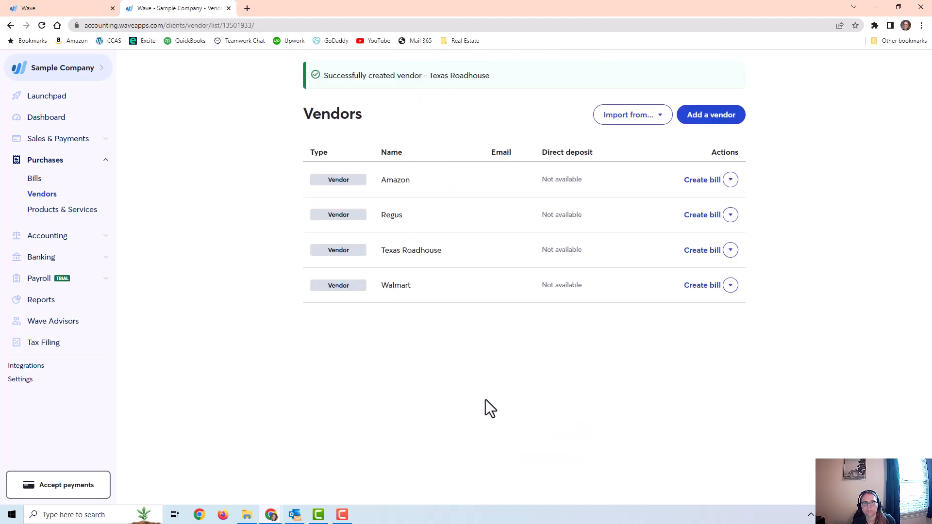
Close the Texas Roadhouse transaction's details without changes and reload the Transactions page to refresh the vendor list
left_click(63, 3)
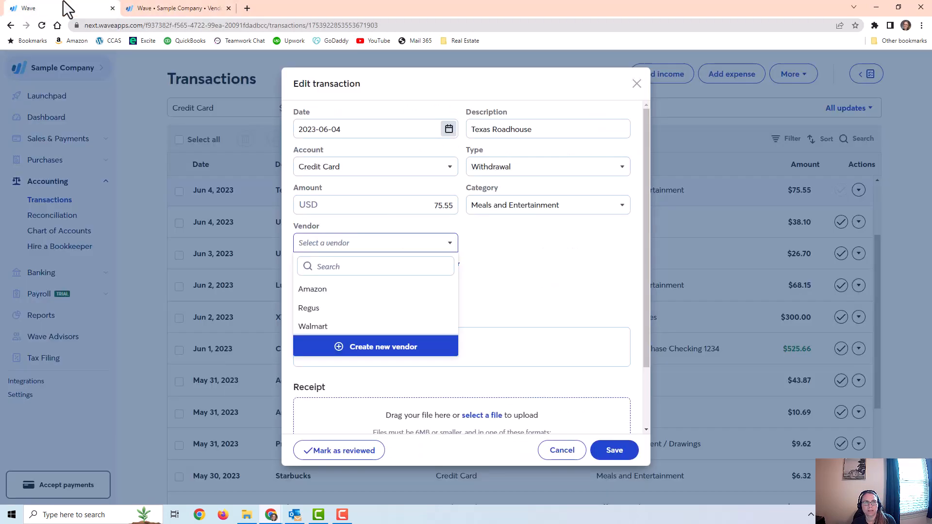
left_click(384, 271)
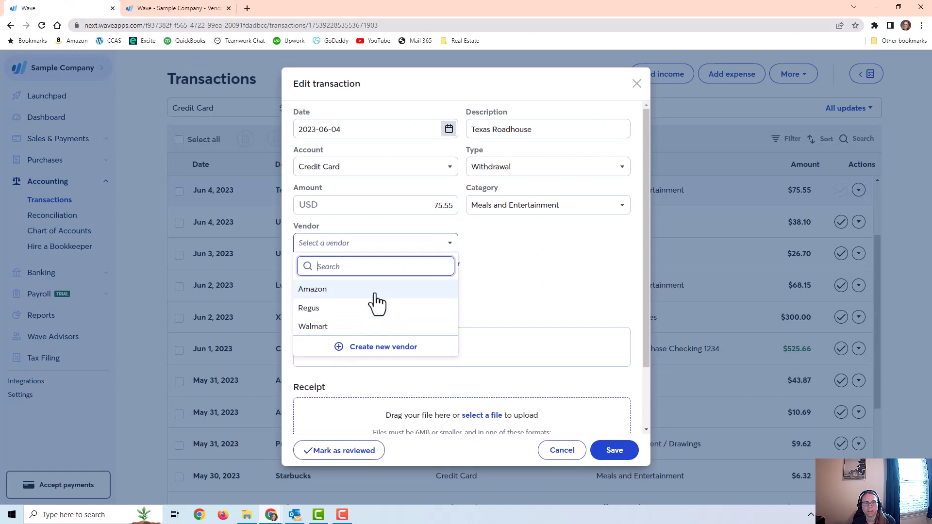
left_click(636, 84)
left_click(636, 84)
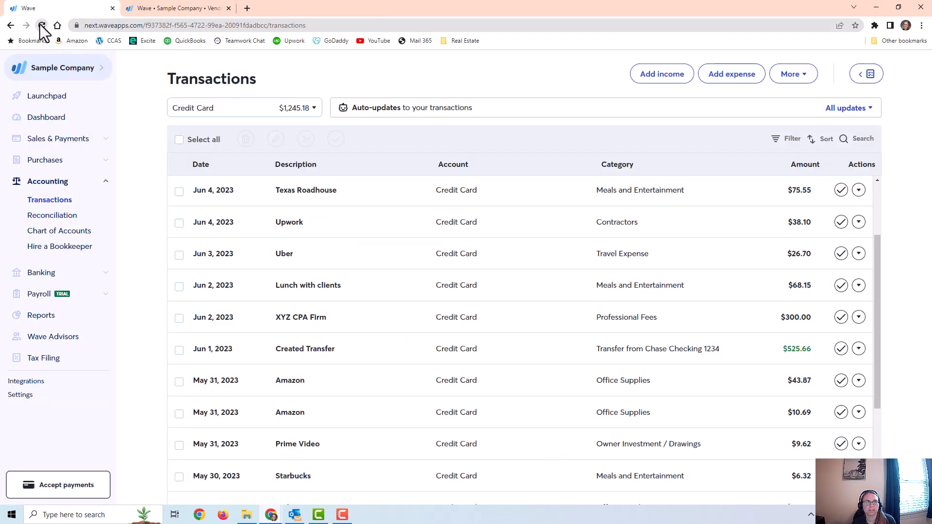
left_click(42, 26)
left_click(177, 7)
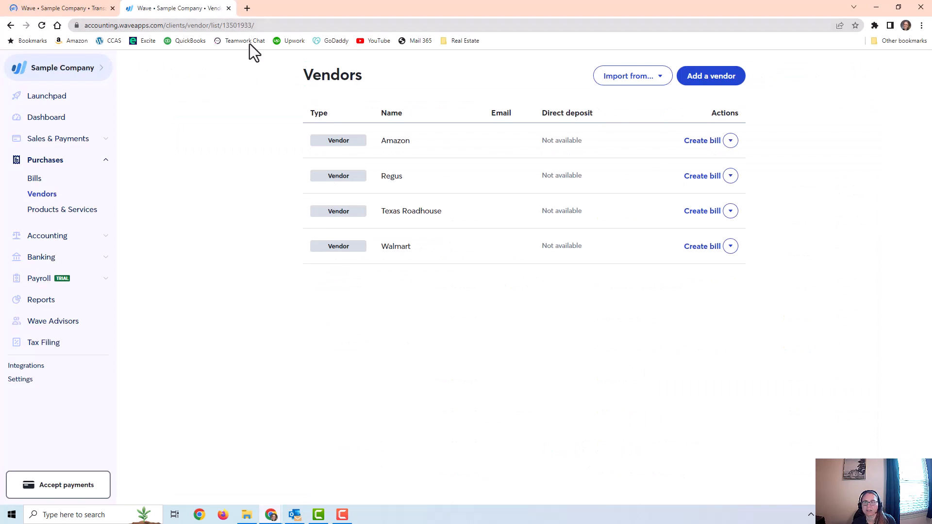
left_click(57, 8)
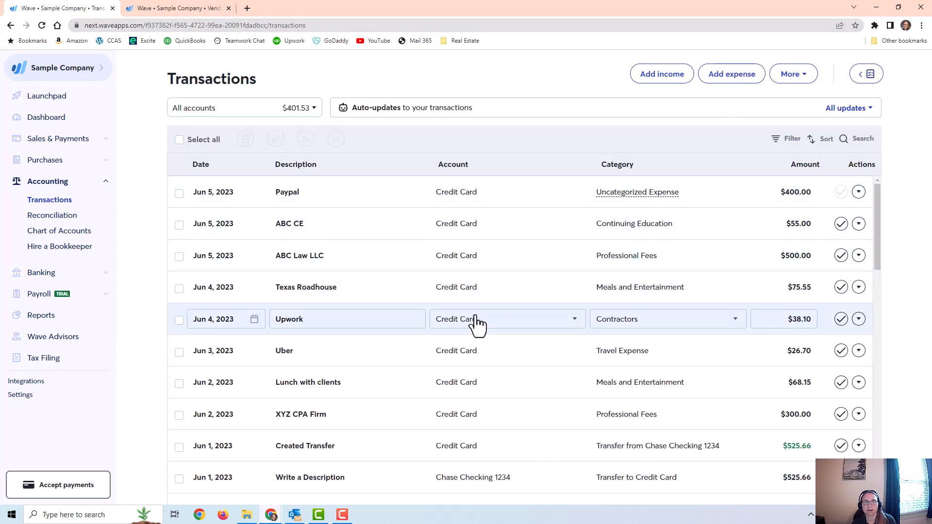
Assign the vendor Texas Roadhouse to the June 4, 2023 Texas Roadhouse transaction and save it
left_click(858, 289)
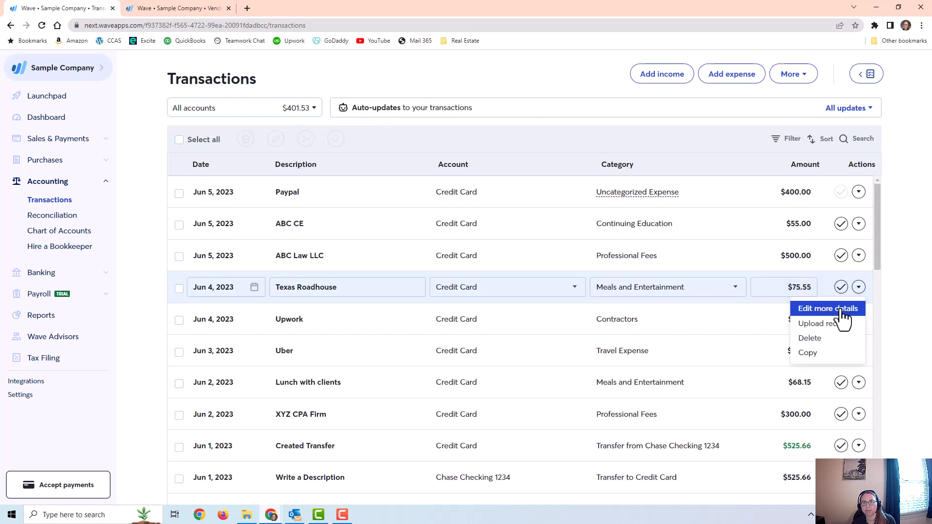
left_click(842, 310)
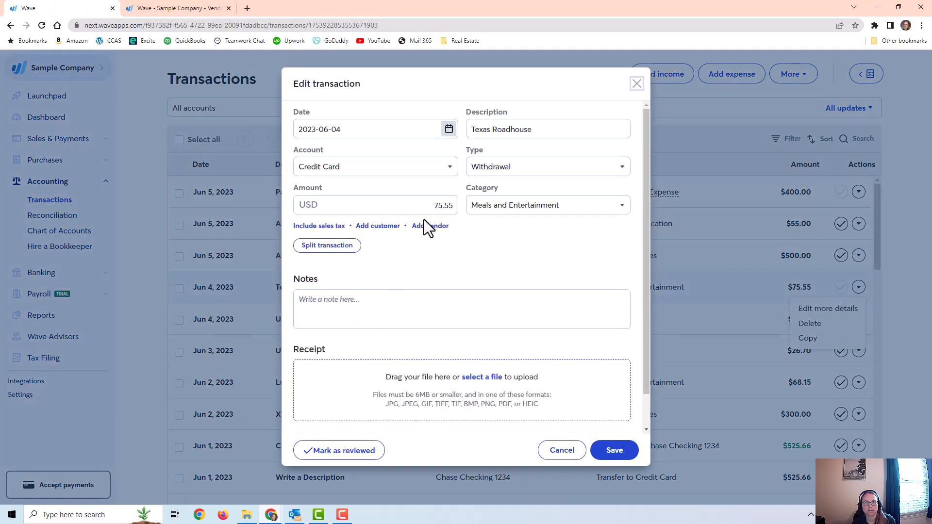
left_click(425, 227)
left_click(368, 245)
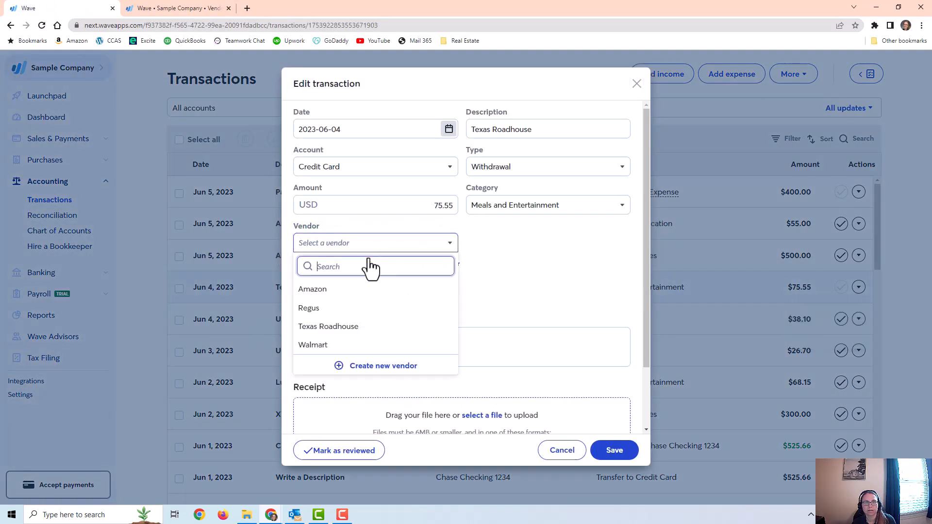
left_click(350, 328)
left_click(598, 450)
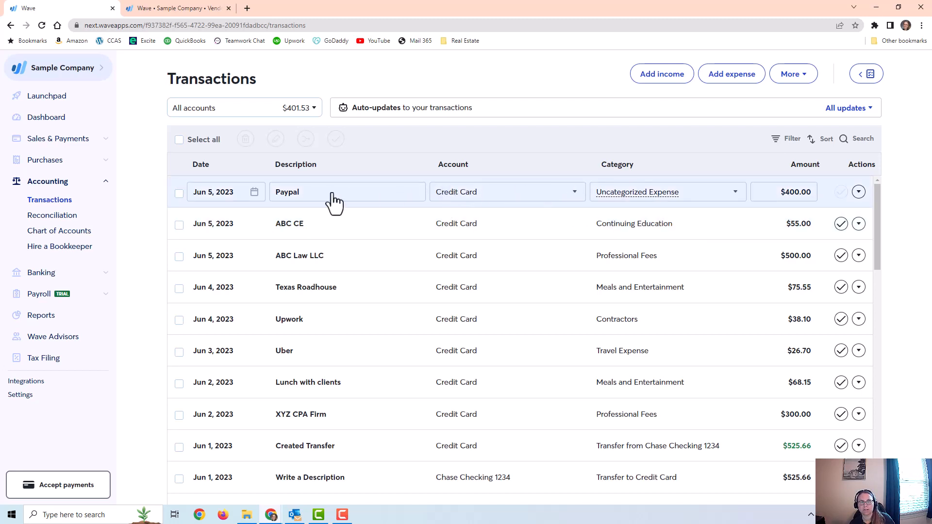
Check the June 5, 2023 Paypal transaction's category and look through the older transactions of all accounts
mouse_move(660, 195)
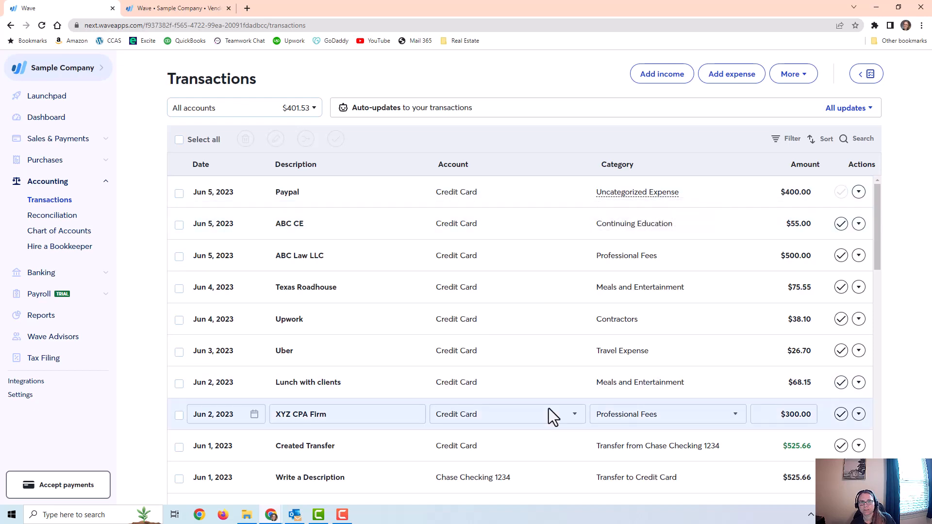
scroll(550, 416, "down", 5)
scroll(550, 416, "down", 12)
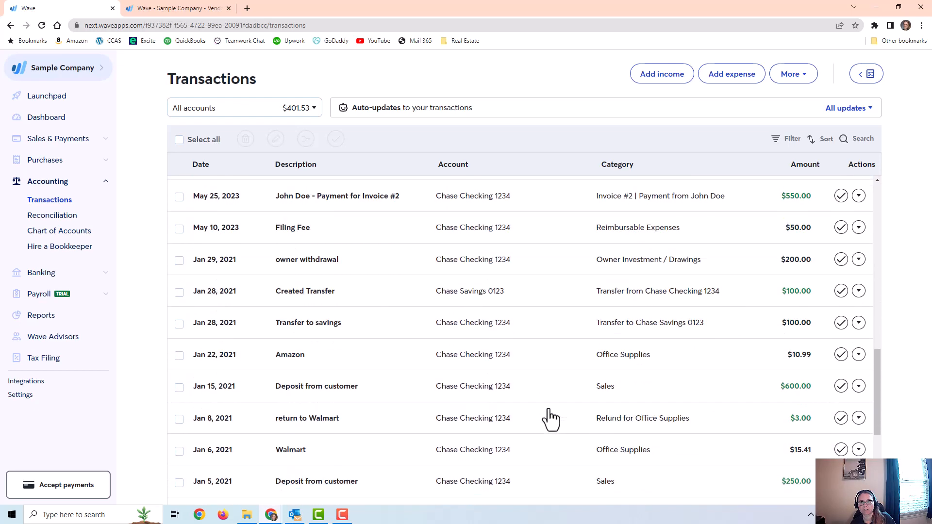
scroll(554, 415, "up", 10)
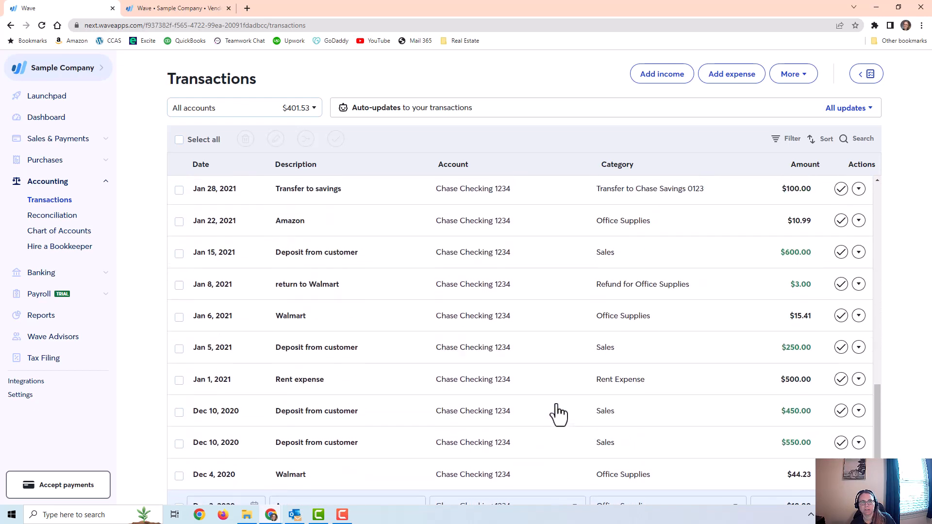
scroll(558, 415, "up", 8)
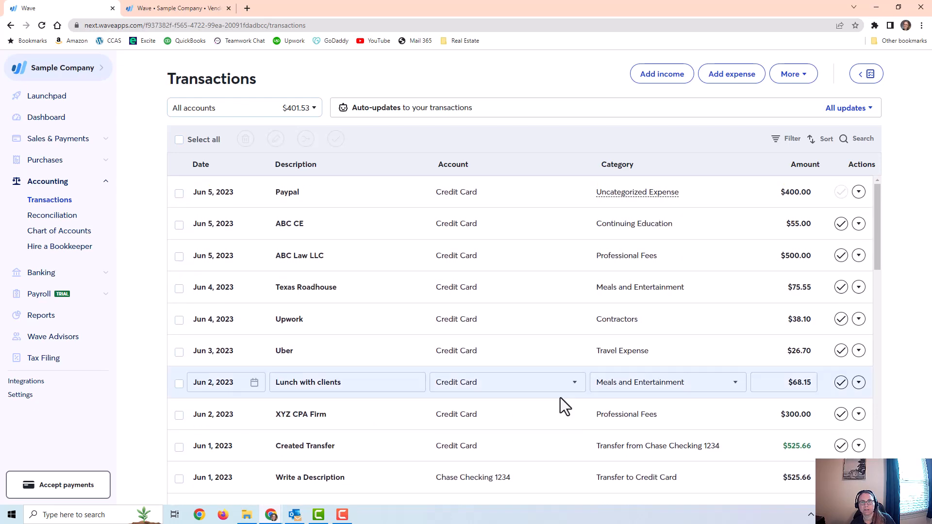
Add an expense transaction dated May 27, 2023 and assign it to the Credit Card account
left_click(733, 75)
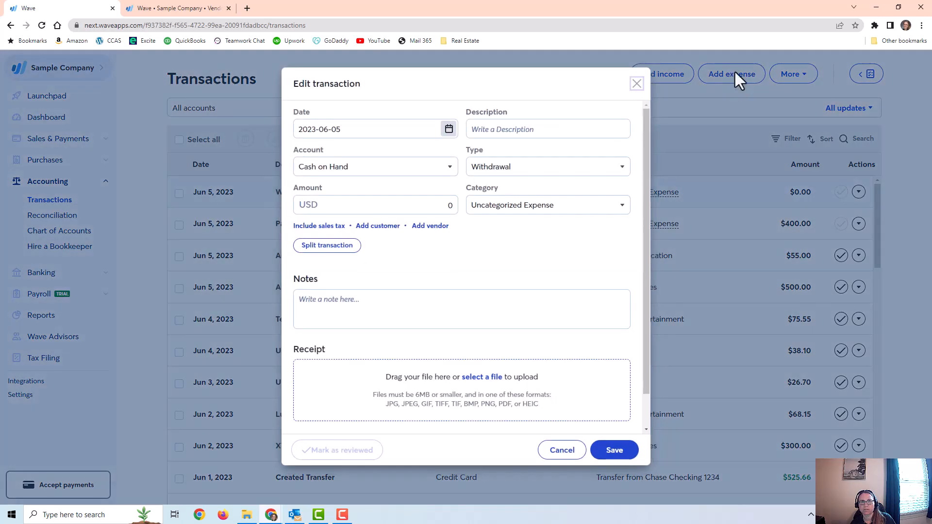
left_click(448, 129)
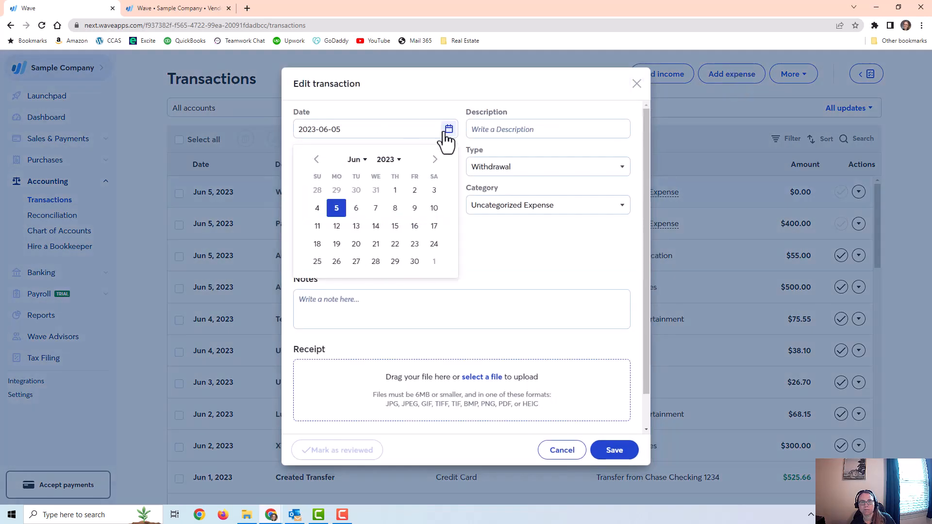
left_click(316, 160)
left_click(433, 244)
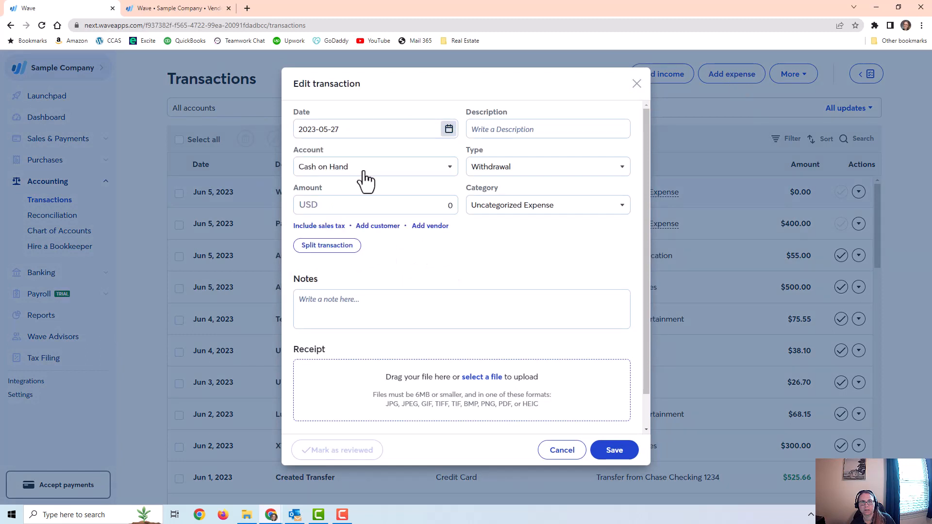
left_click(410, 168)
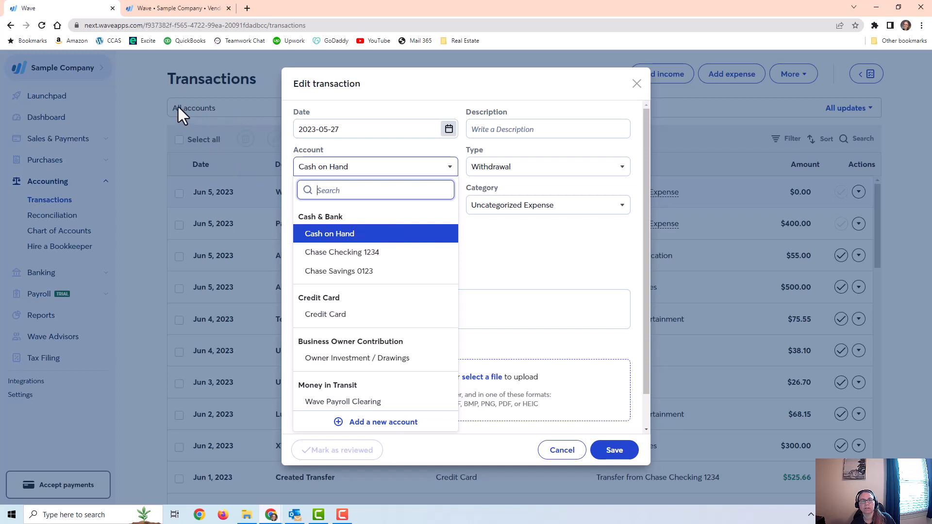
left_click(344, 319)
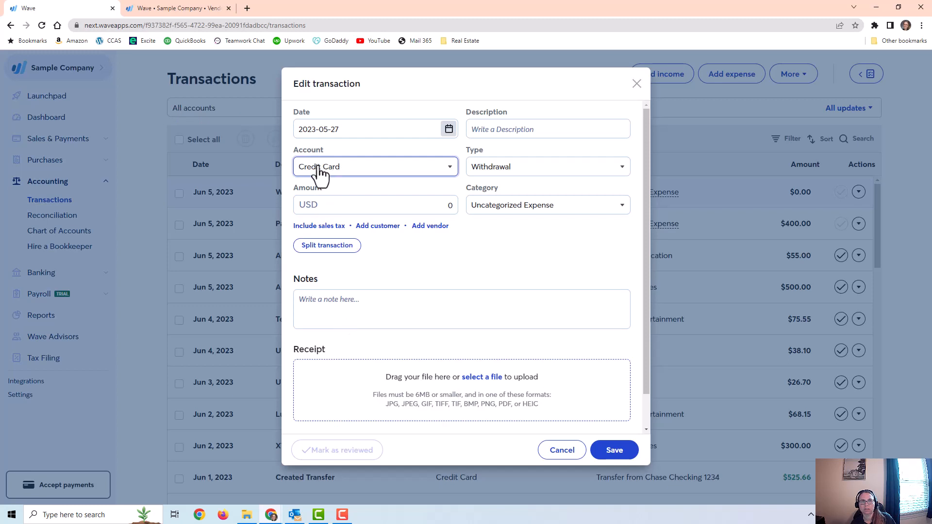
Enter ADP as the description of the new May 27, 2023 expense
left_click(543, 129)
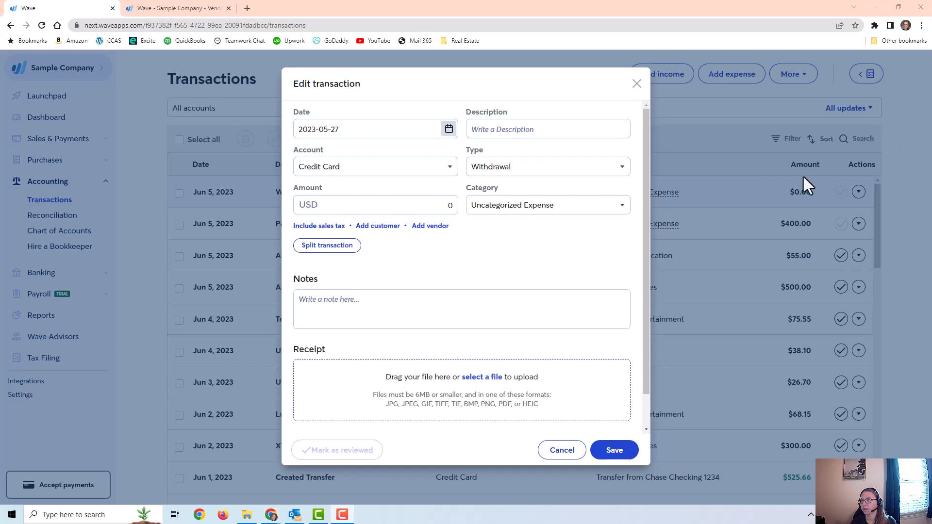
left_click(503, 134)
type("ADP")
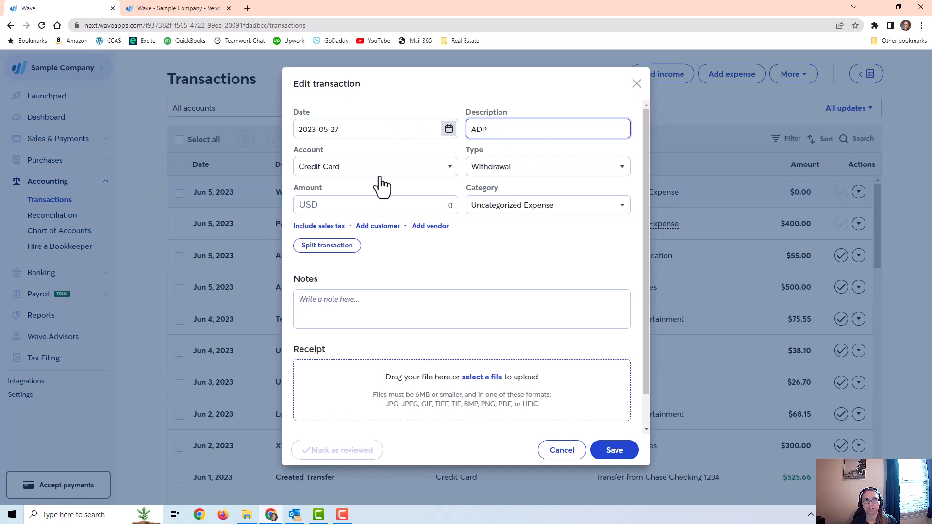
Categorize the ADP expense as Computer – Software and set its amount to 80 USD
left_click(538, 206)
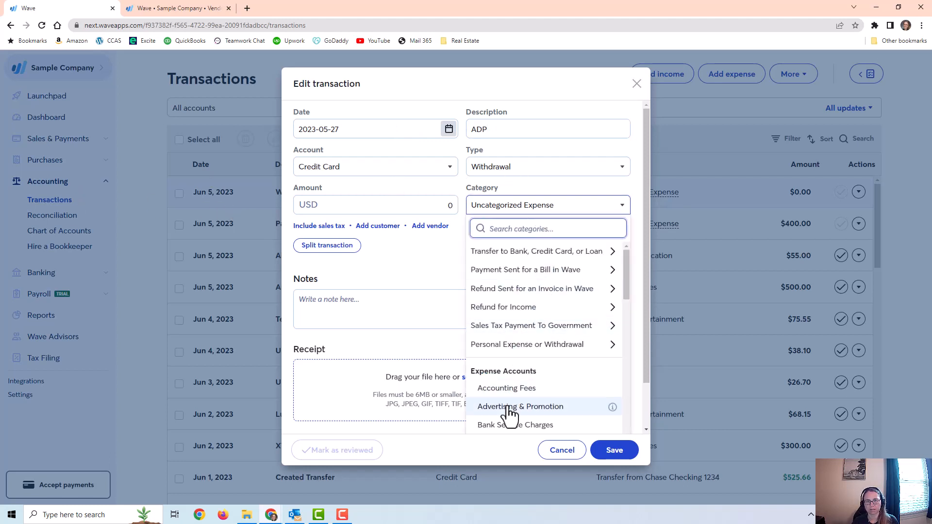
type("software")
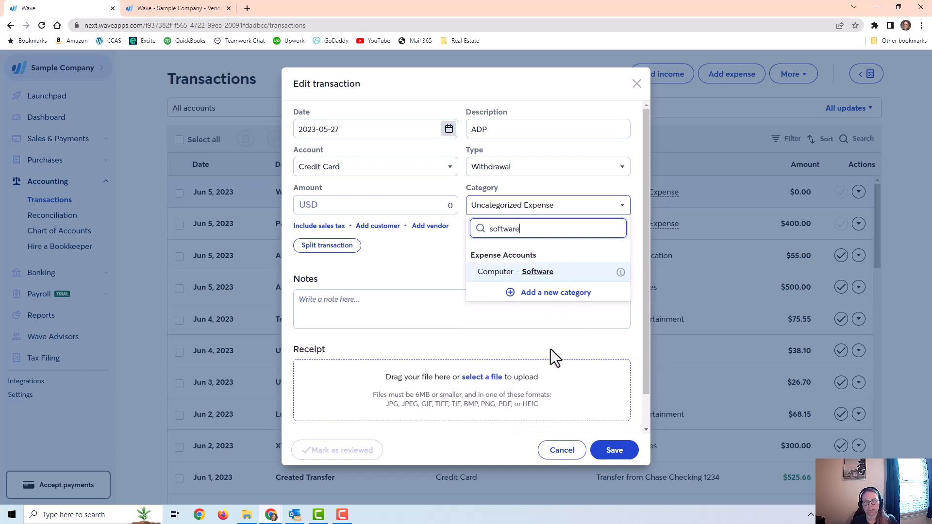
left_click(537, 273)
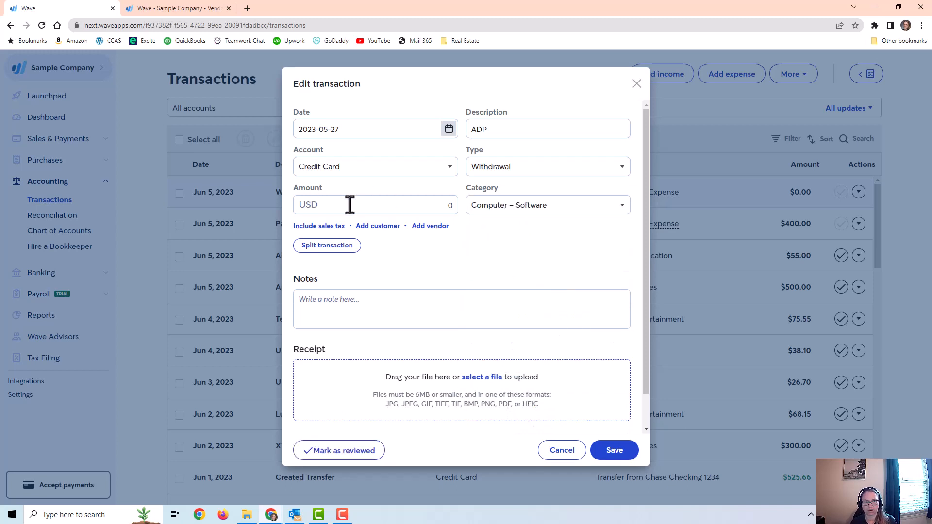
left_click(395, 204)
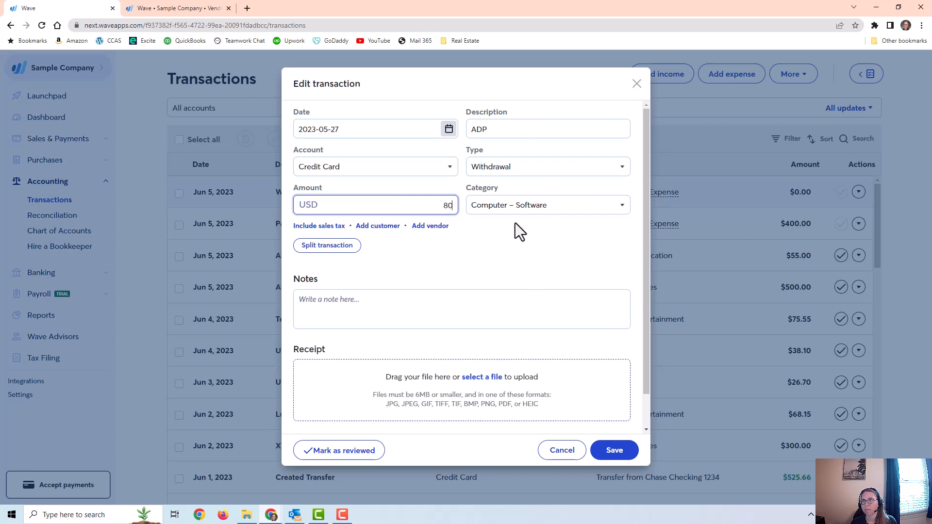
Review the ADP expense's description, type options, available expense categories and notes field without changing them
left_click(492, 128)
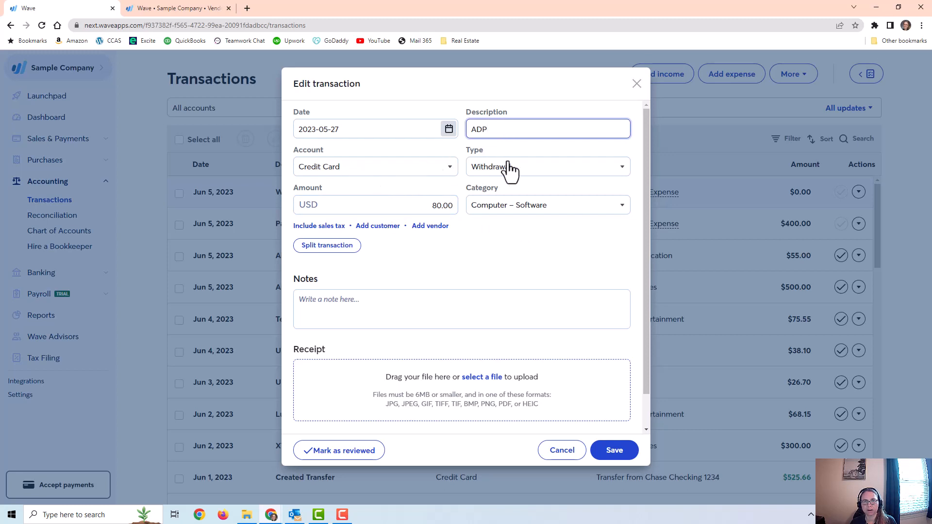
left_click(542, 170)
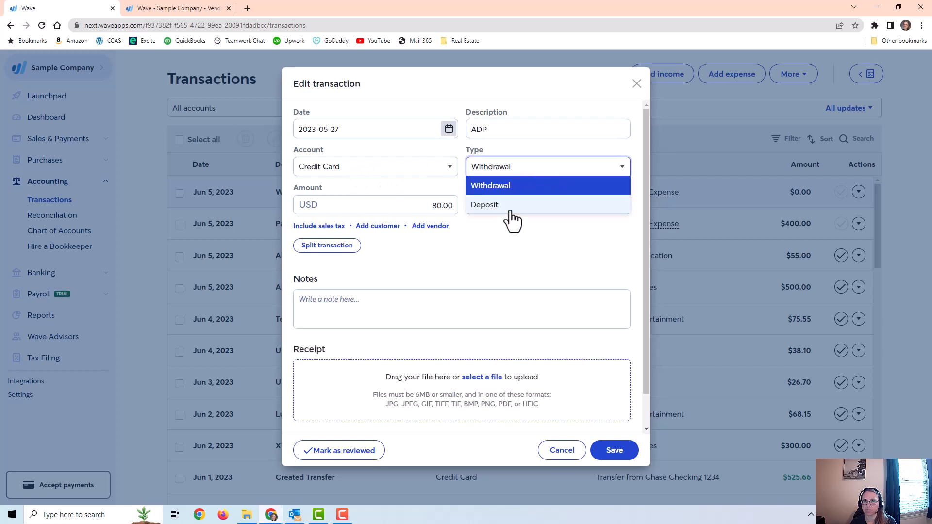
left_click(533, 170)
left_click(574, 205)
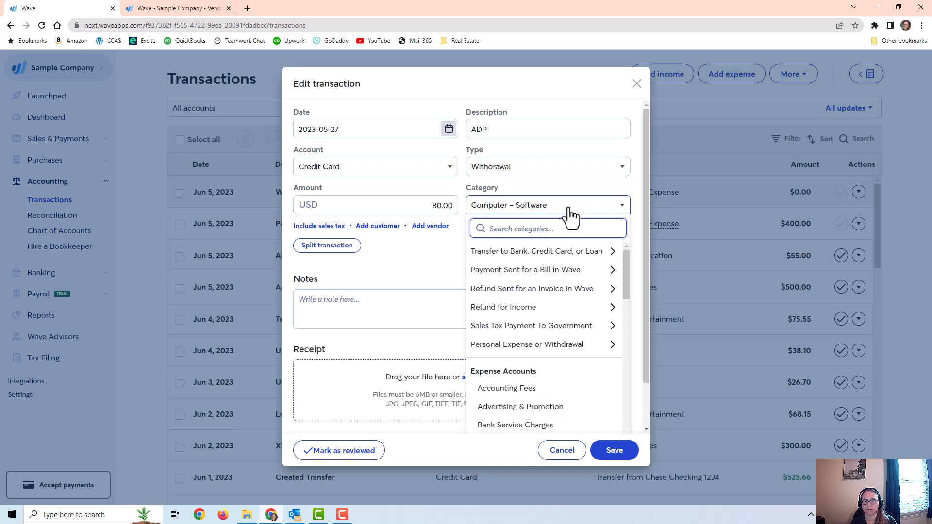
scroll(539, 379, "down", 4)
scroll(545, 393, "down", 5)
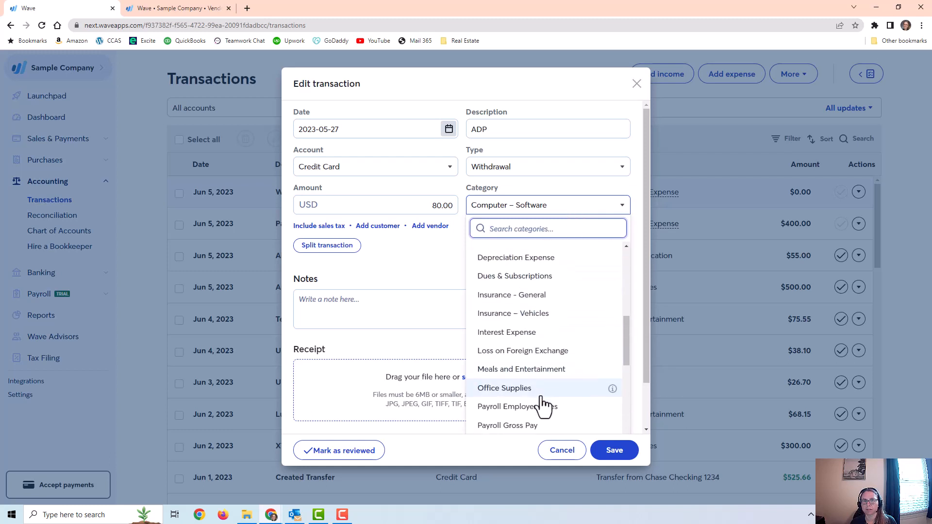
left_click(400, 278)
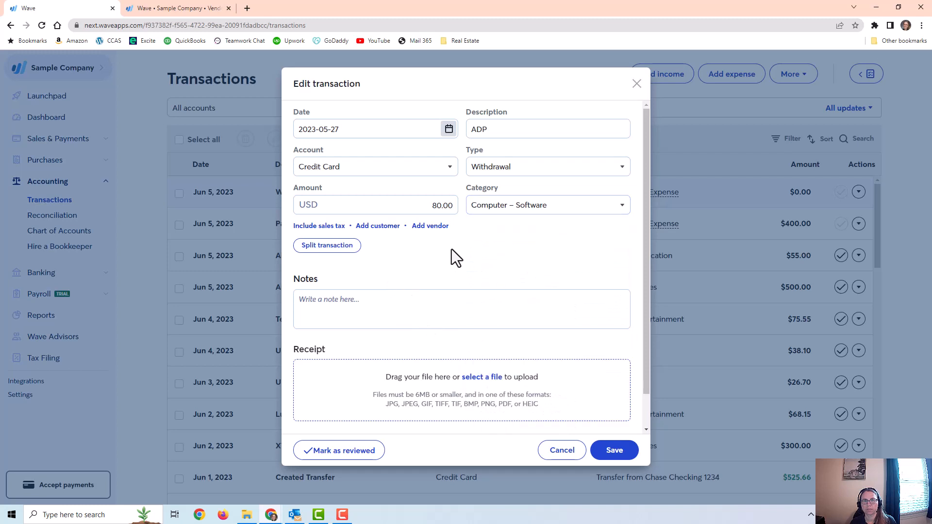
left_click(337, 304)
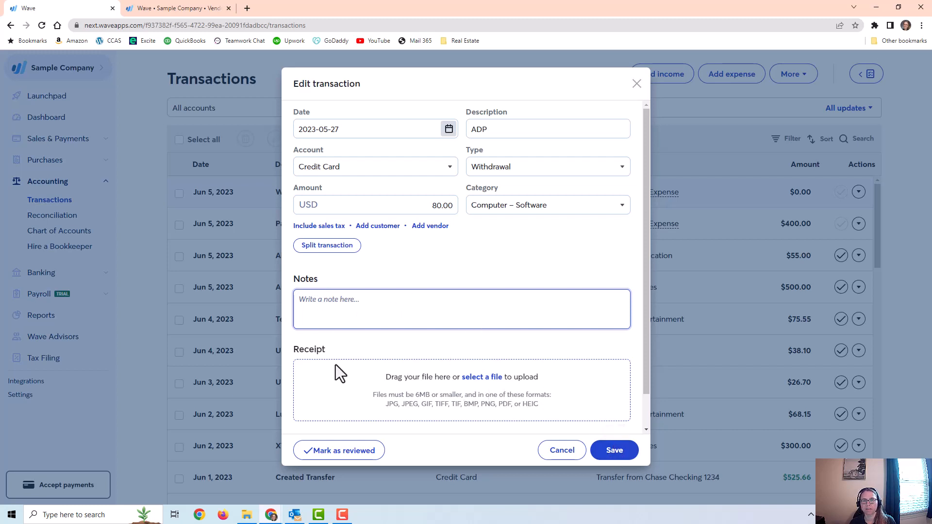
Add the vendor field to the ADP expense, leave the vendor unselected and save the transaction
left_click(431, 225)
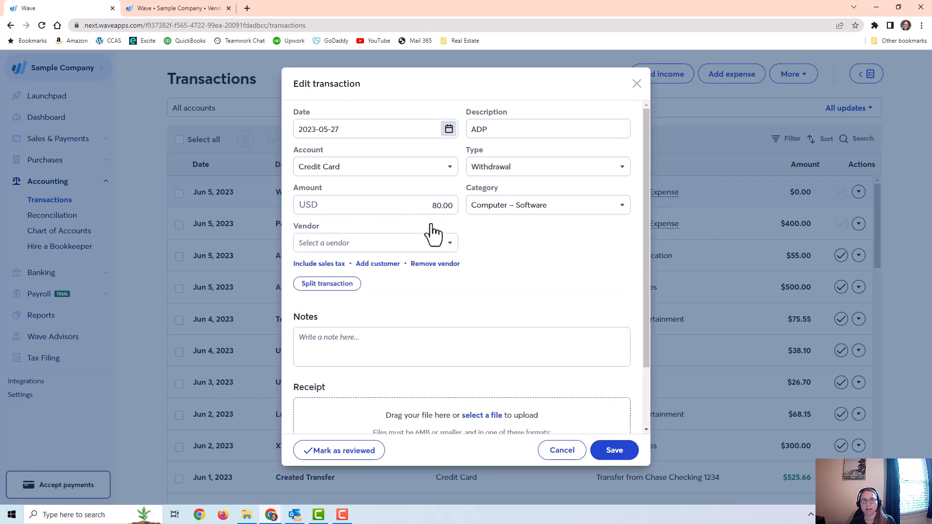
left_click(444, 243)
left_click(531, 258)
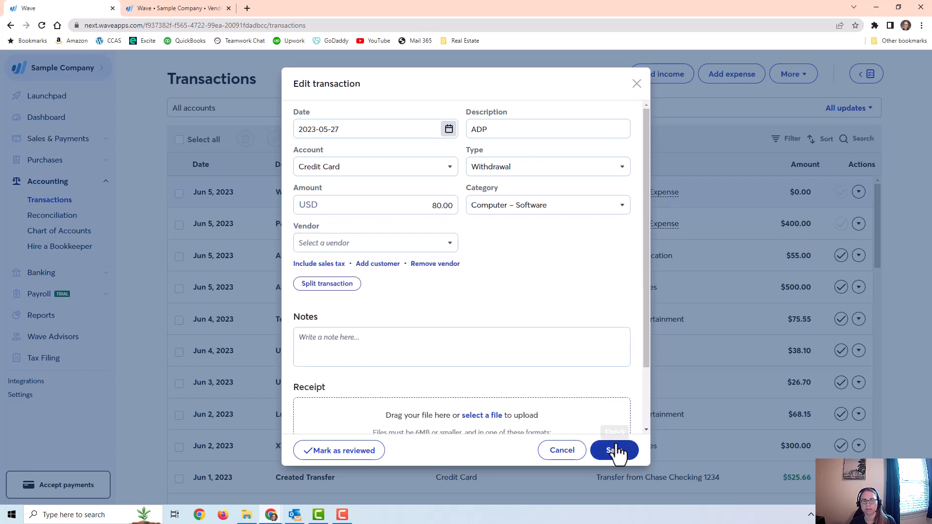
left_click(620, 453)
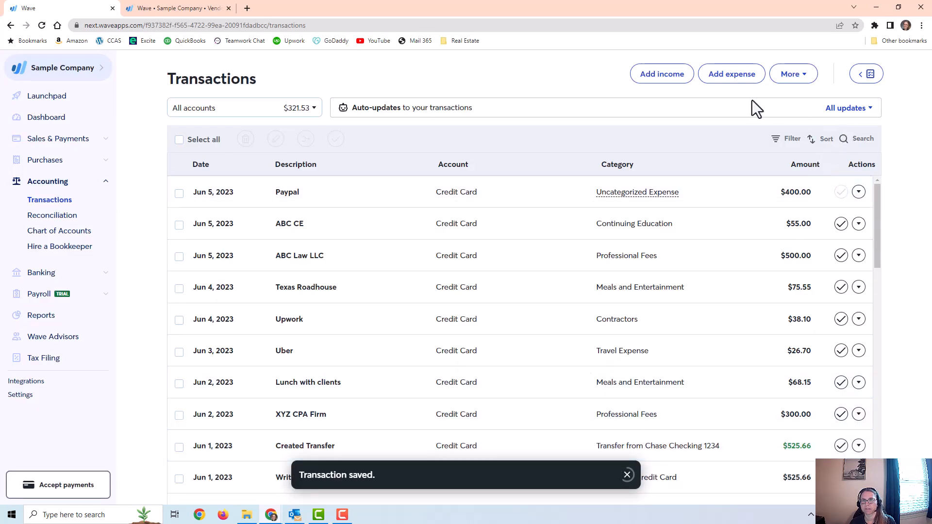
Add another expense transaction dated May 27, 2023 and categorize it as Rent Expense
left_click(729, 78)
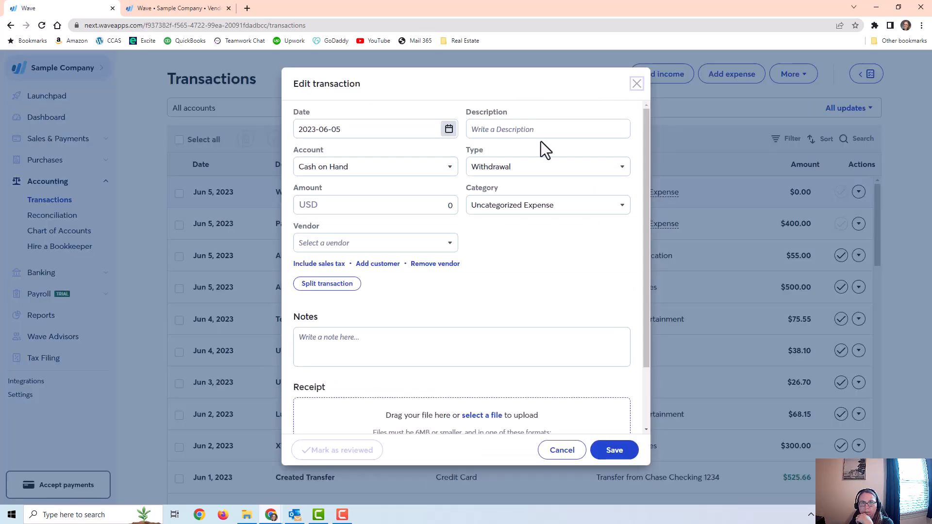
left_click(449, 130)
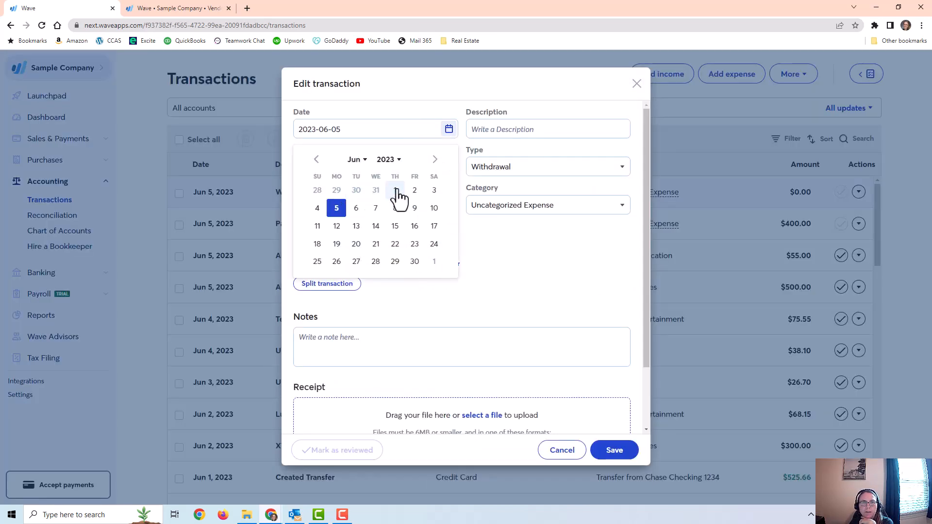
left_click(316, 159)
left_click(434, 244)
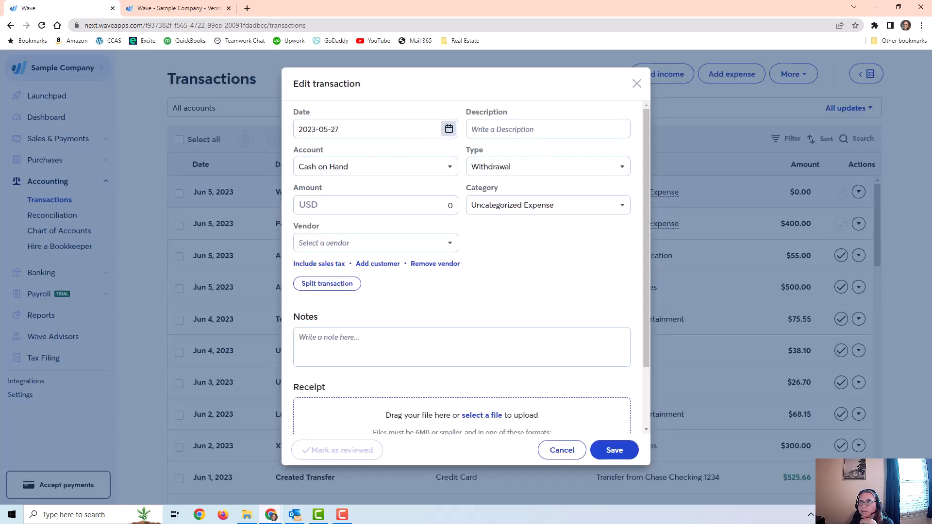
left_click(548, 205)
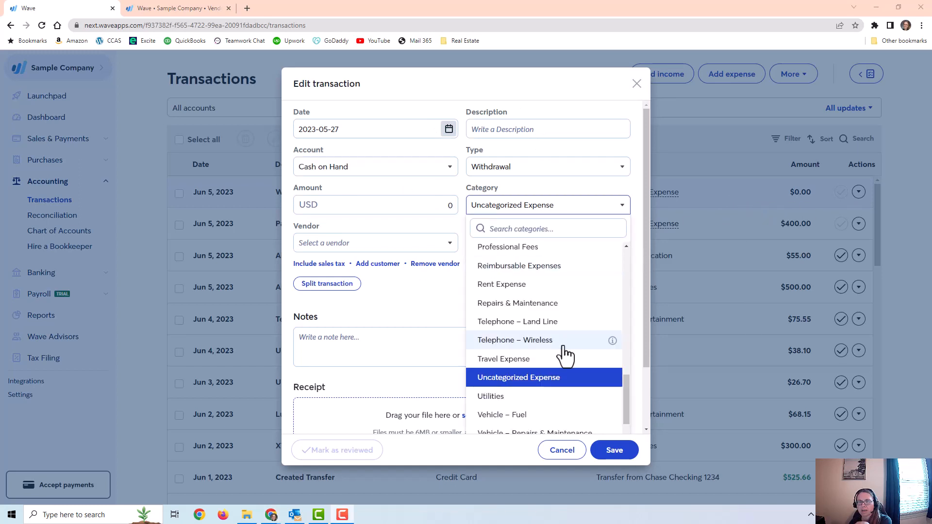
left_click(501, 284)
Look over the available categories, then assign the vendor Regus to the rent expense and set its amount to 400 USD
left_click(539, 207)
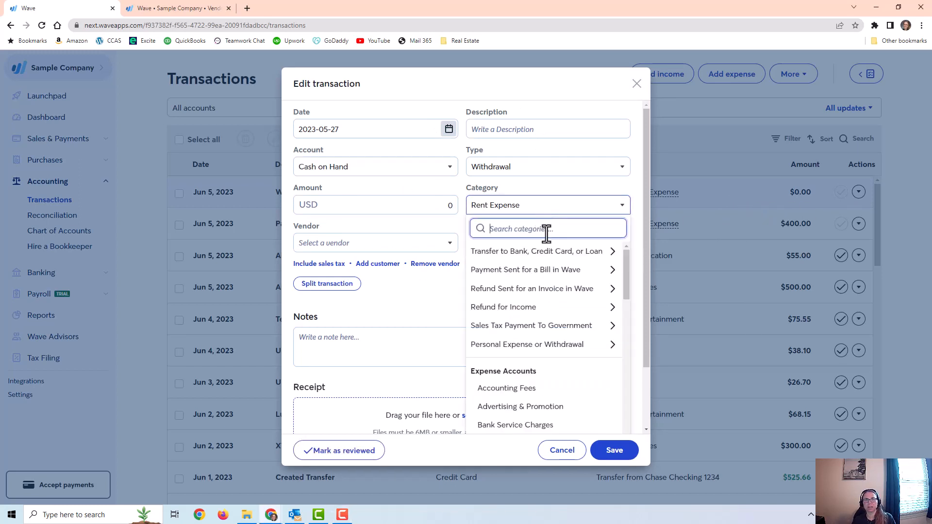
scroll(558, 323, "down", 2)
scroll(557, 322, "down", 10)
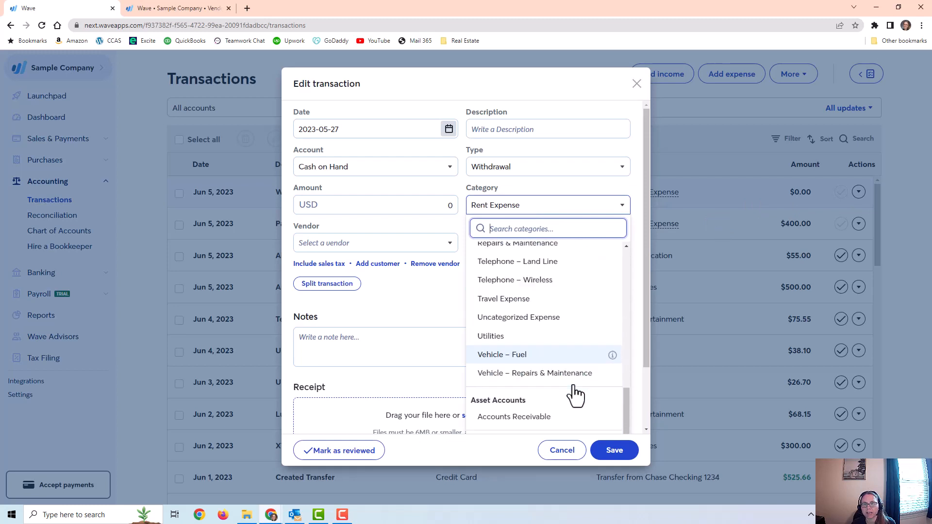
scroll(560, 353, "down", 3)
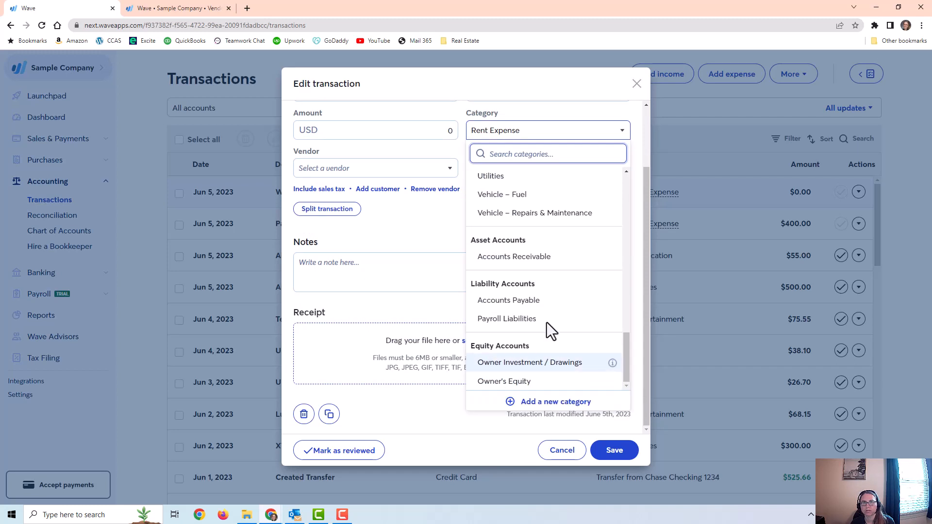
left_click(438, 170)
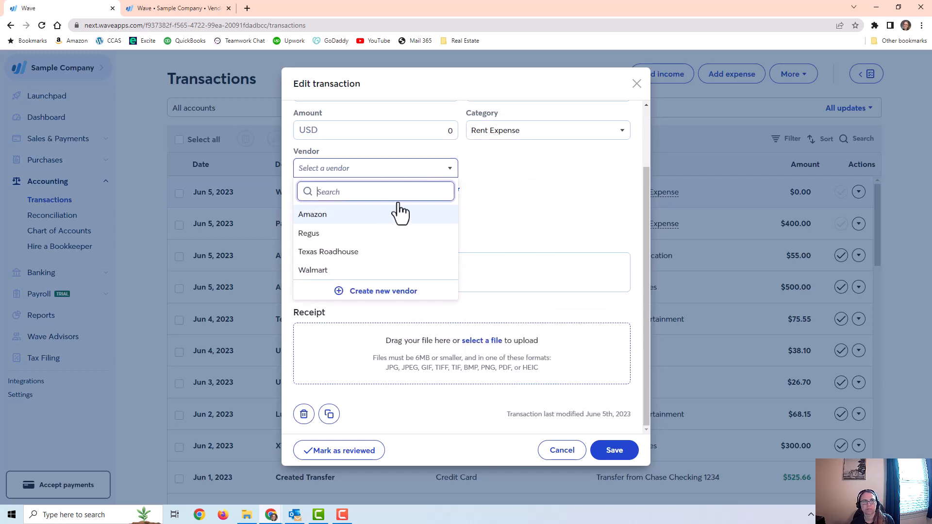
left_click(328, 234)
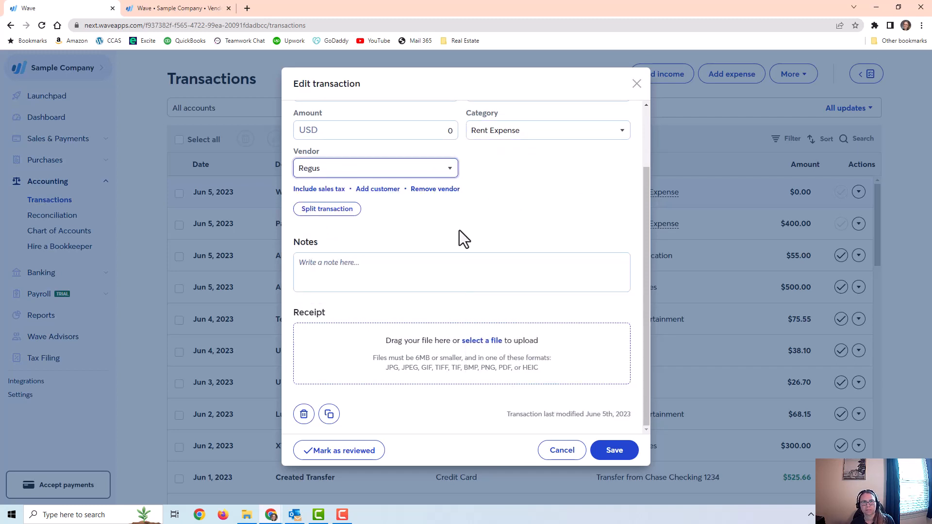
scroll(459, 239, "up", 2)
left_click(432, 204)
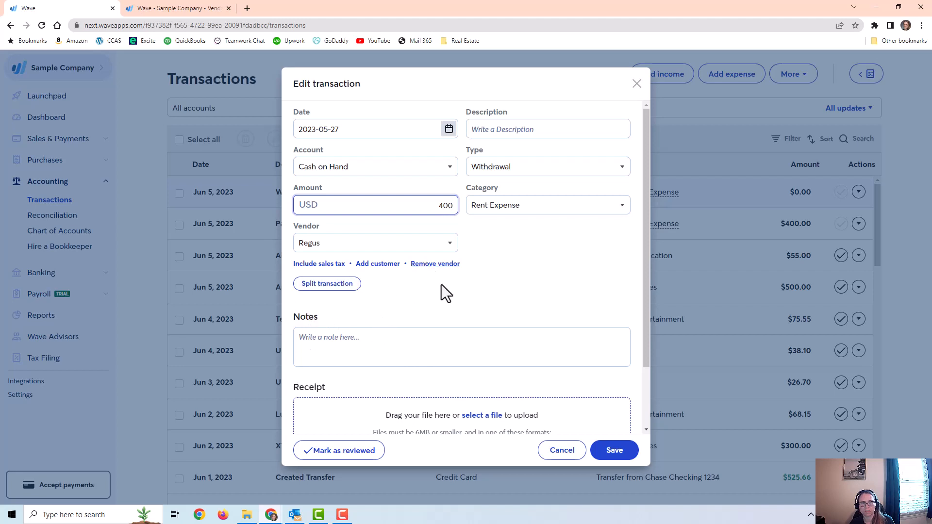
Split the Regus transaction into two lines and set the second split amount to 50 USD
left_click(325, 285)
scroll(544, 263, "down", 2)
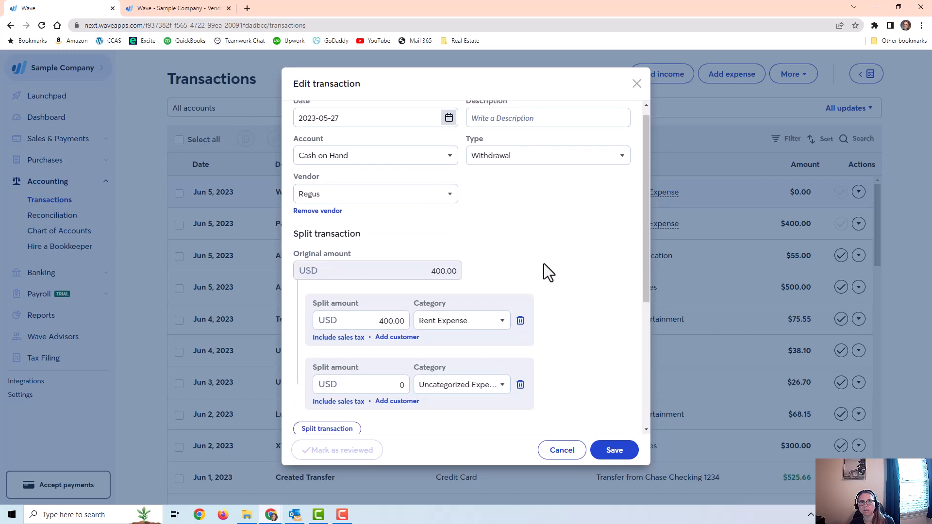
left_click(401, 297)
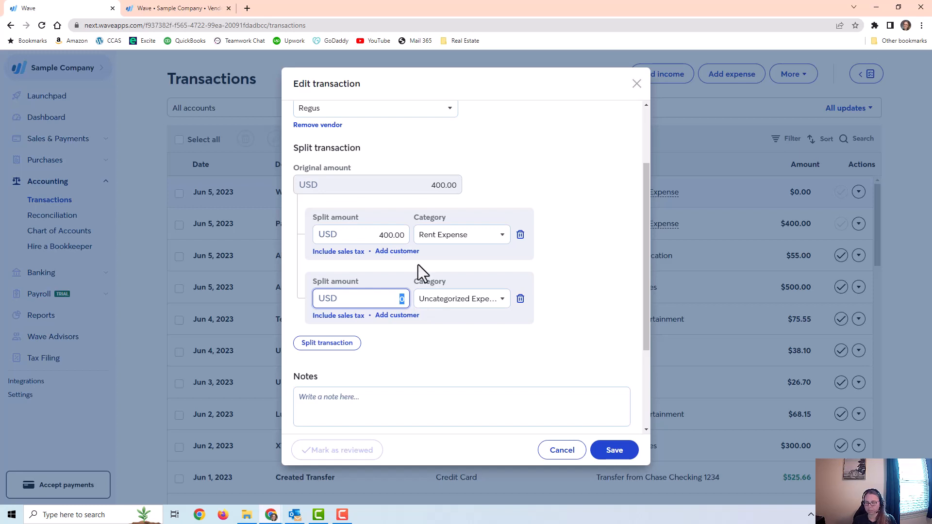
type("50")
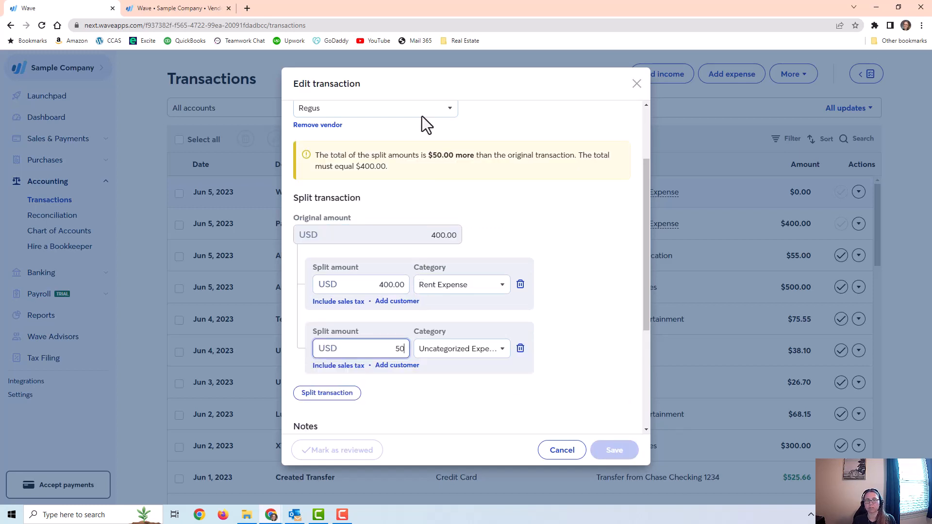
Search the second split line's categories for postage, then for delivery, freight and shipping using "deli", "fre" and "ship"
left_click(457, 350)
type("postage")
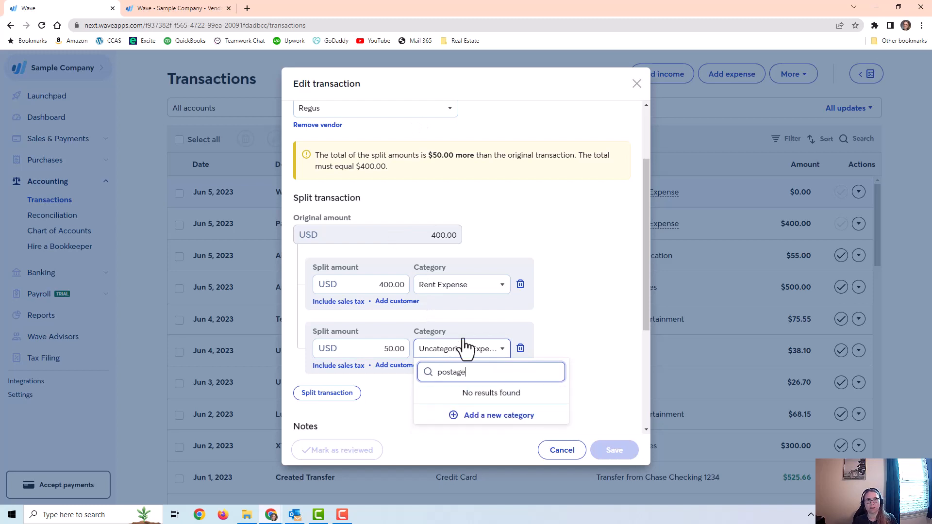
key("BackSpace")
key("BackSpace")
type("de")
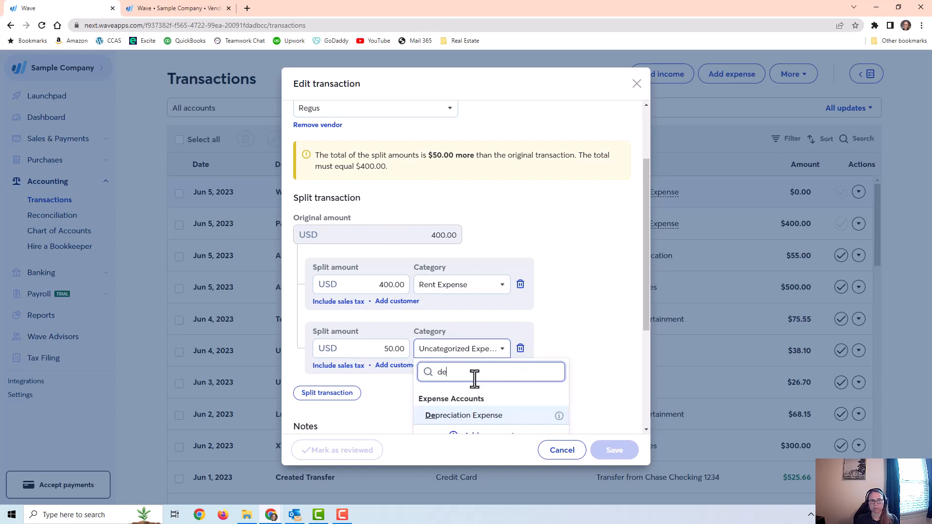
type("li")
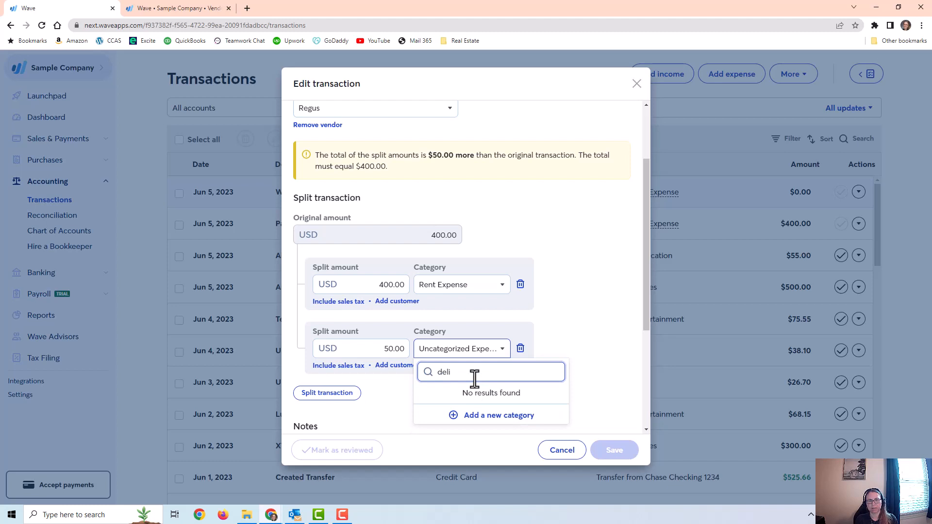
key("BackSpace")
key("BackSpace")
key("BackSpace")
key("BackSpace")
type("fre")
key("BackSpace")
key("BackSpace")
key("BackSpace")
type("ship")
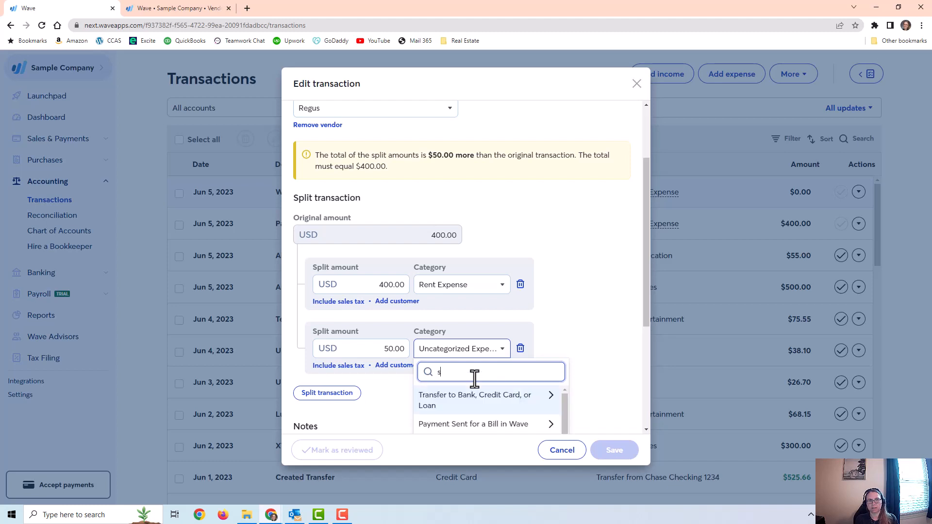
key("BackSpace")
key("BackSpace")
key("BackSpace")
Search the second split line's categories for Postage, then start a new category with the account type Operating Expense
type("Postage")
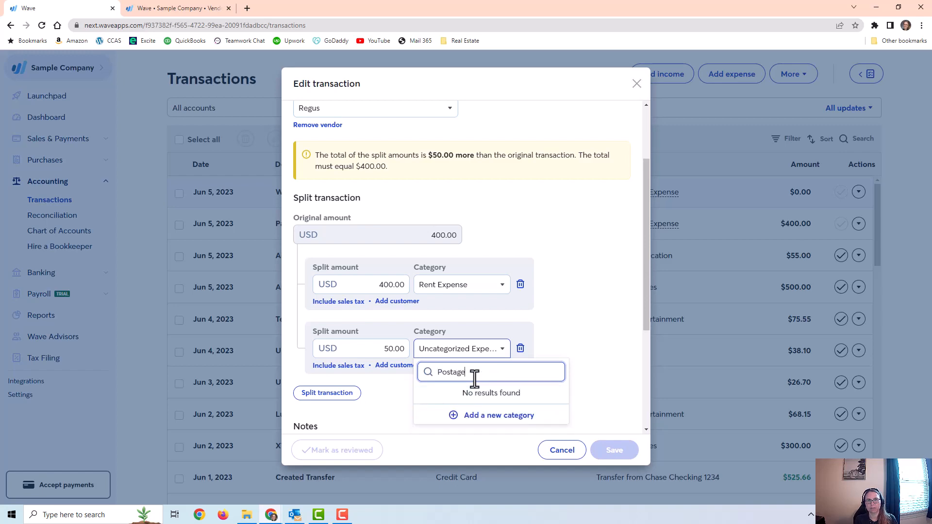
left_click(509, 414)
left_click(391, 138)
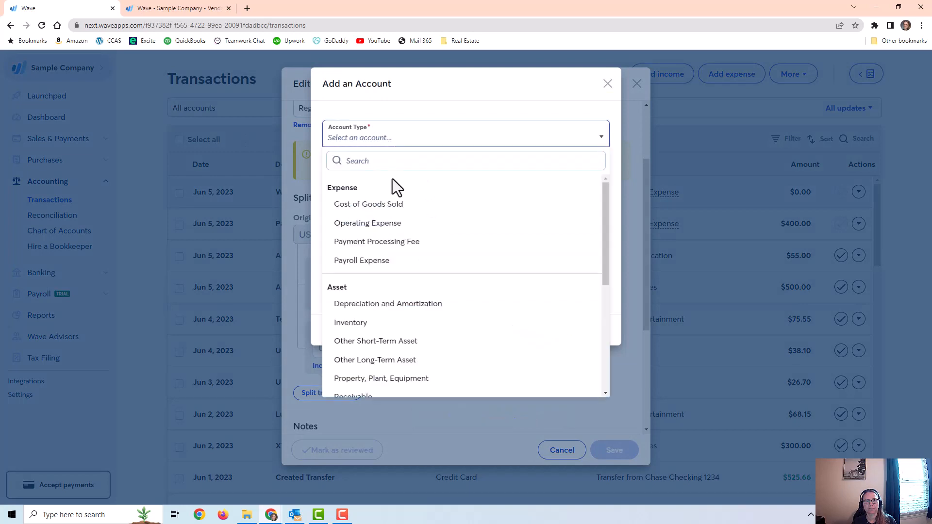
scroll(415, 250, "down", 1)
scroll(415, 240, "up", 2)
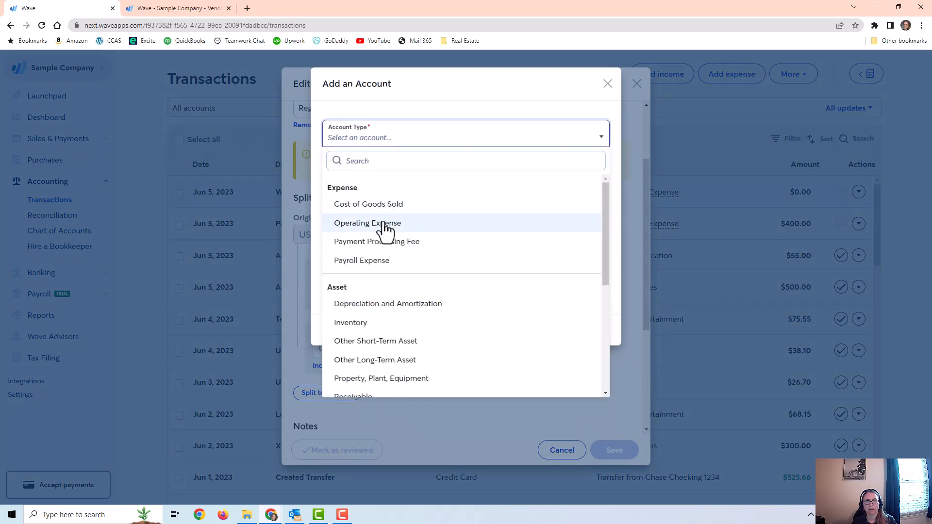
left_click(385, 225)
Name the new expense account "Postage & Delivery" and save it as the second split line's category
left_click(379, 181)
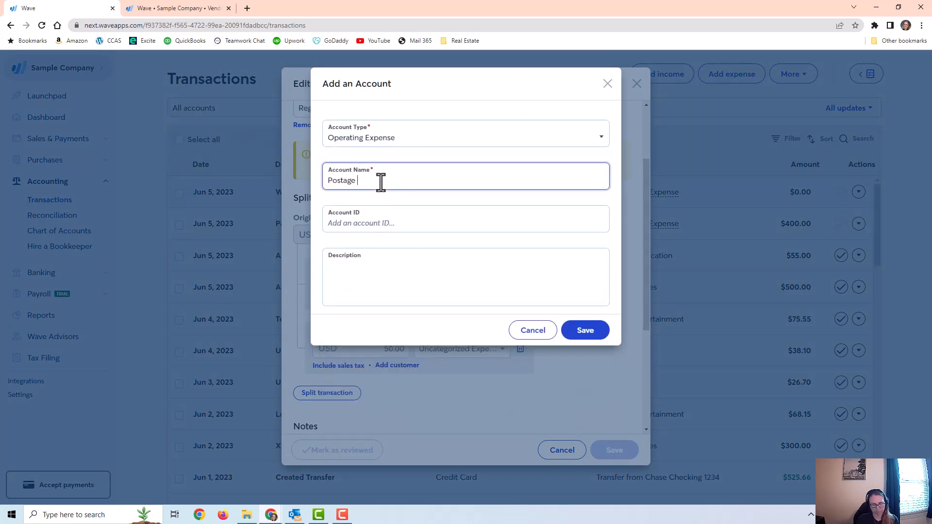
type("* D")
key("BackSpace")
key("BackSpace")
key("BackSpace")
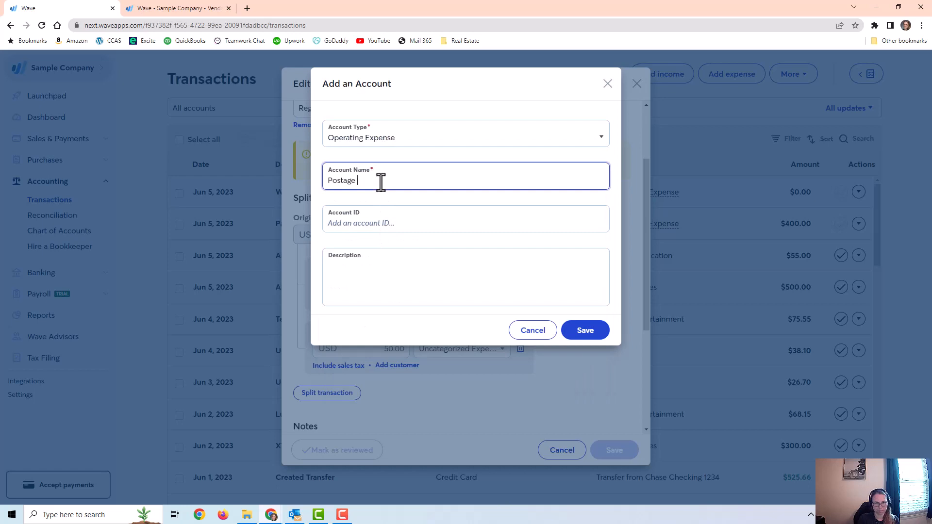
type("& Delivery")
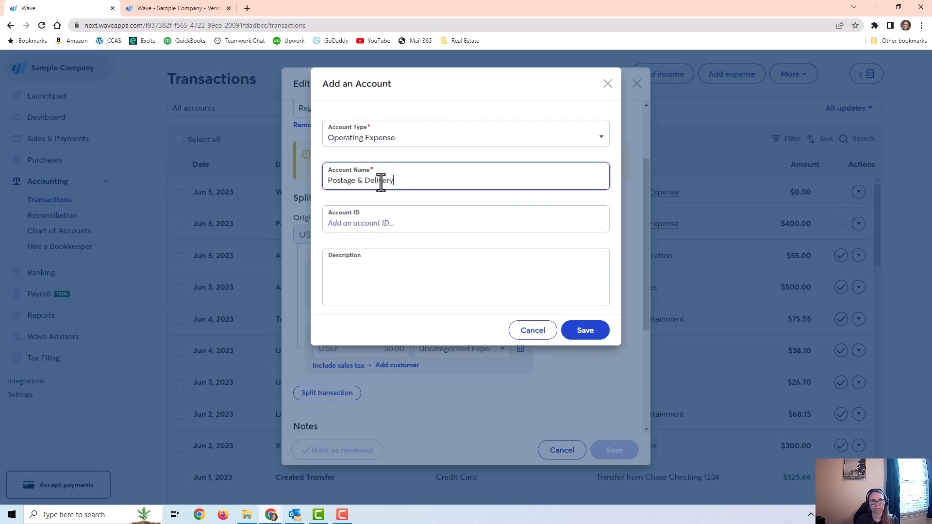
left_click(572, 333)
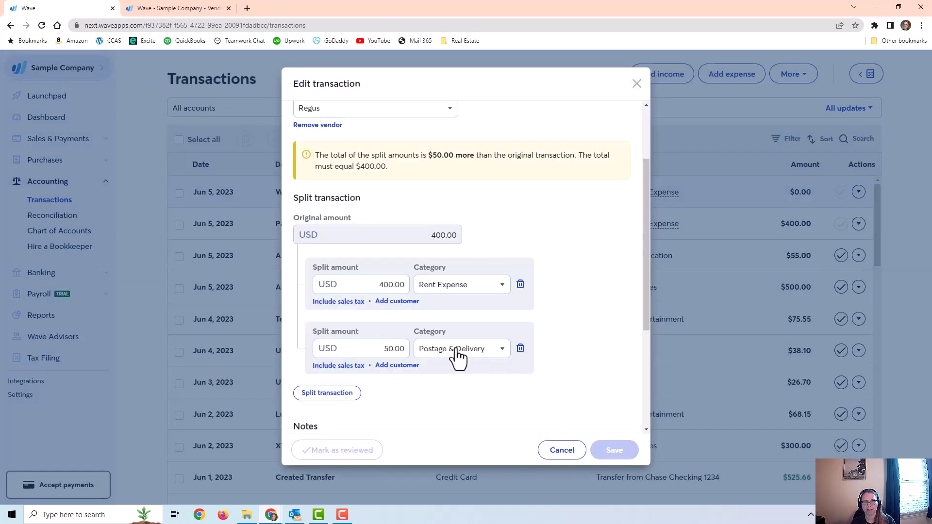
Review the split total warning, then change the Regus transaction's account to Credit Card
scroll(437, 303, "up", 2)
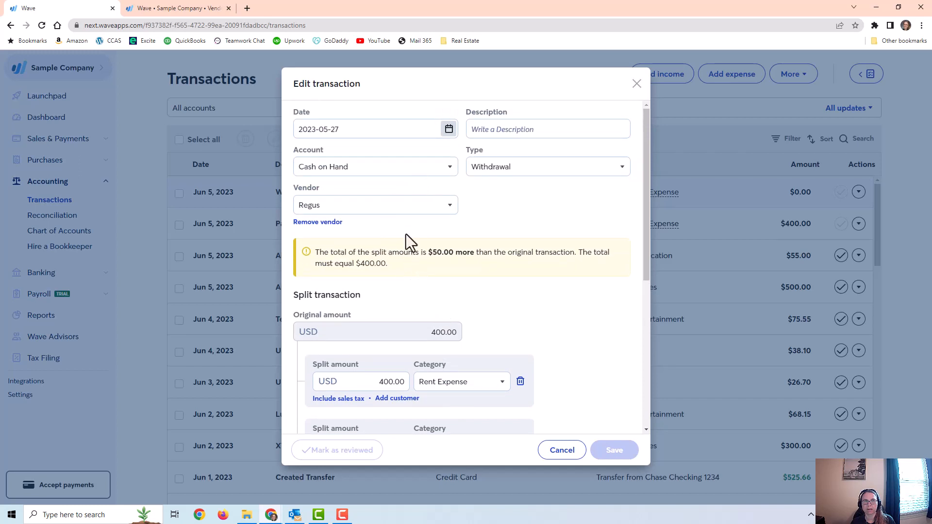
left_click_drag(413, 253, 455, 258)
scroll(468, 341, "down", 2)
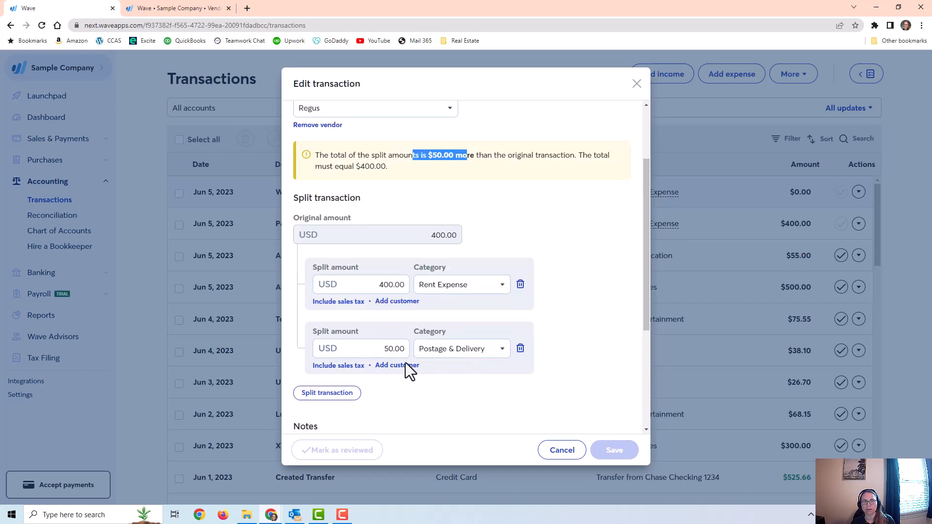
scroll(470, 243, "up", 2)
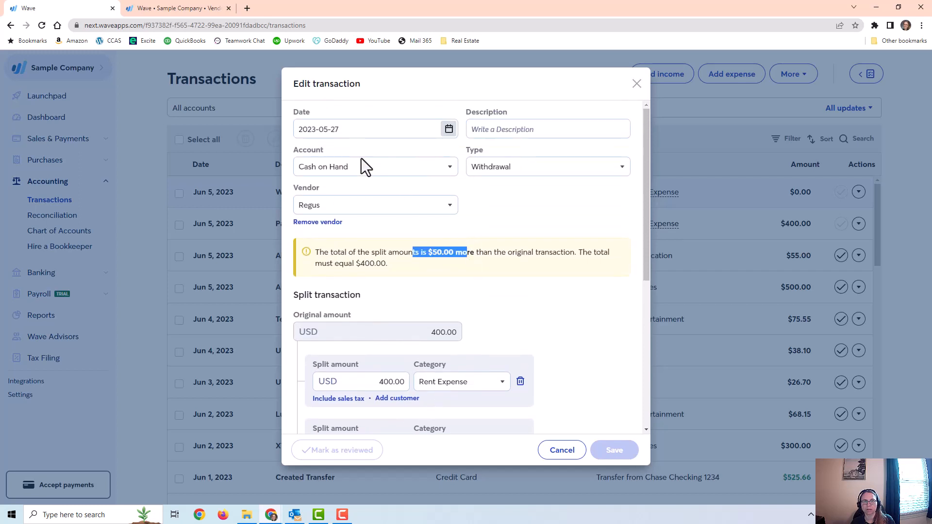
left_click(423, 327)
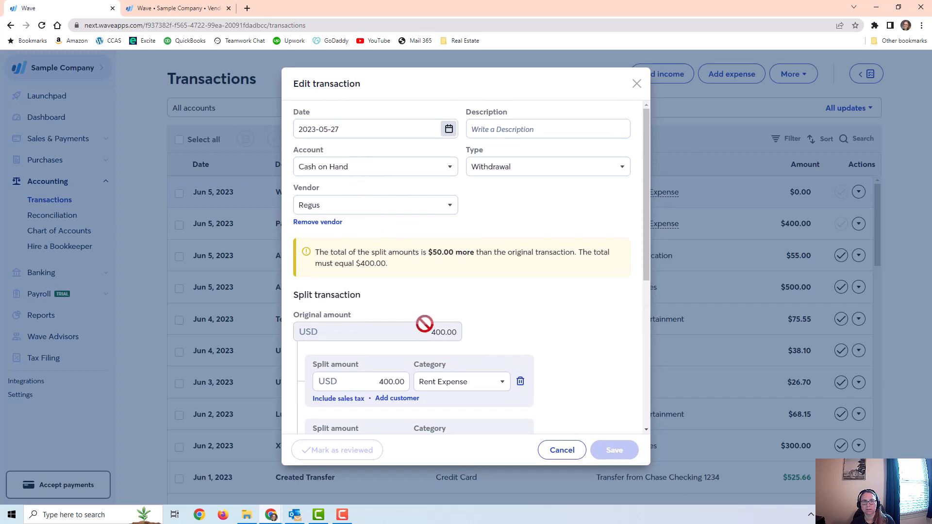
left_click(386, 205)
left_click(384, 167)
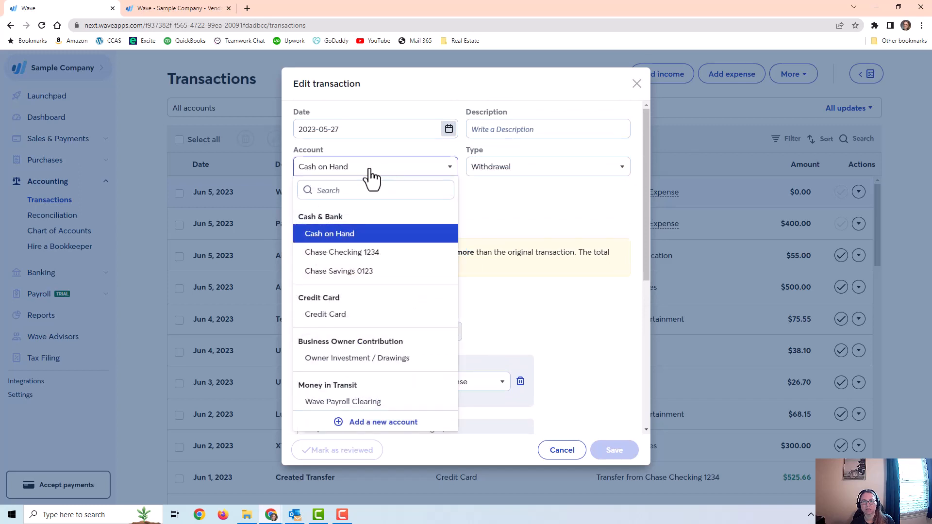
left_click(339, 315)
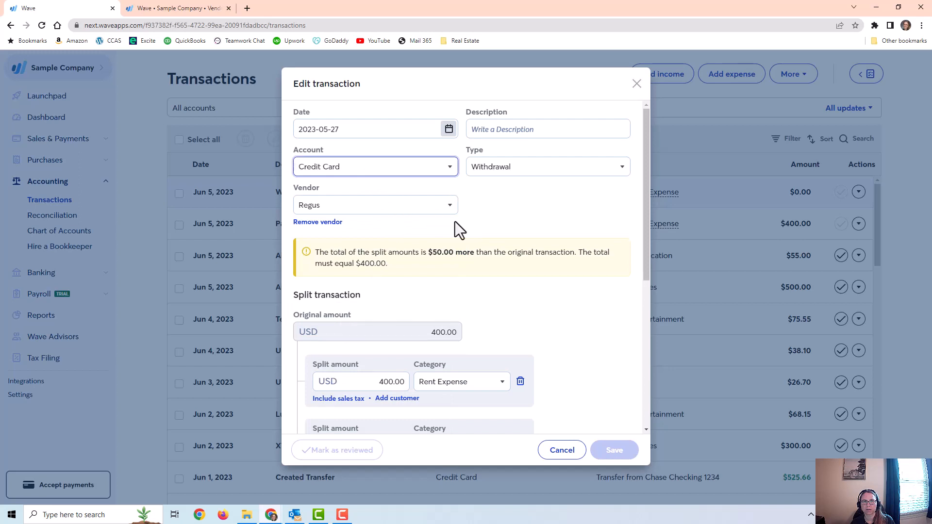
Set the Rent Expense split amount to 350 USD and review the transaction's details
scroll(534, 262, "down", 5)
scroll(535, 260, "up", 2)
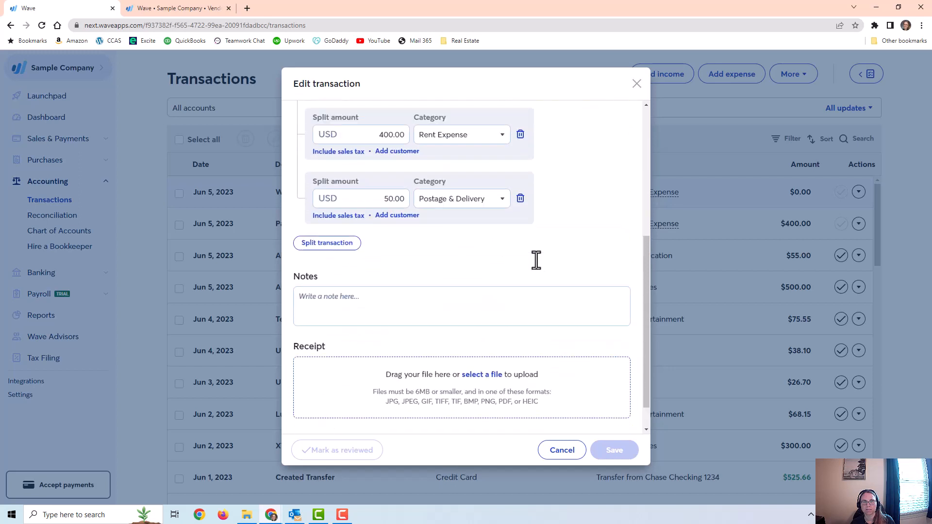
double_click(386, 197)
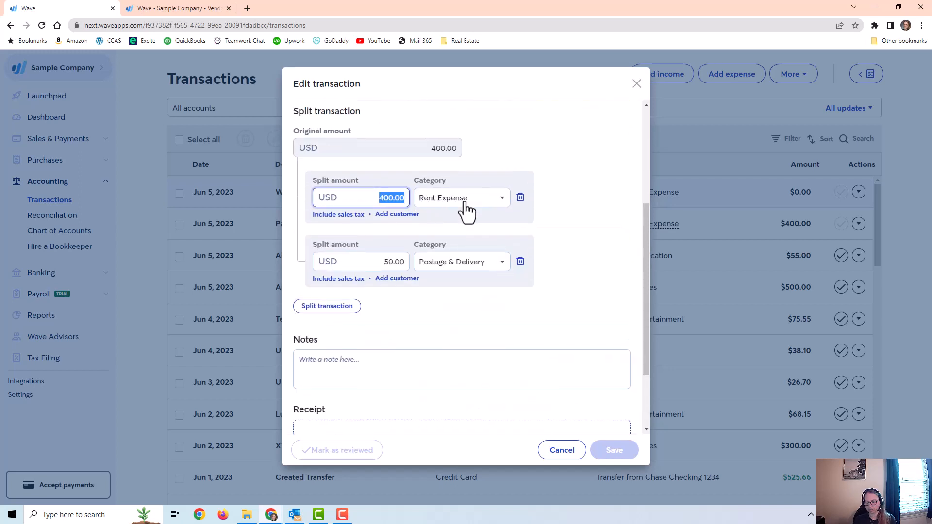
type("350")
key("Tab")
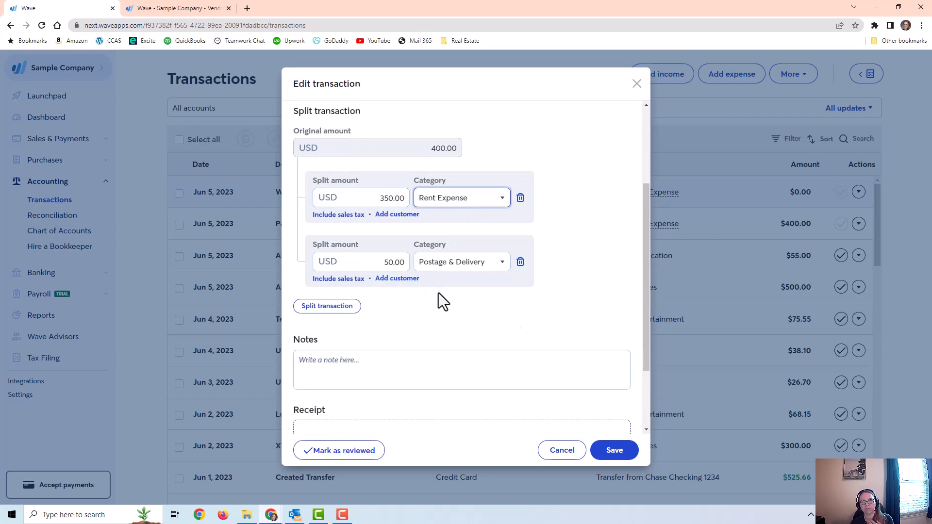
scroll(461, 286, "up", 3)
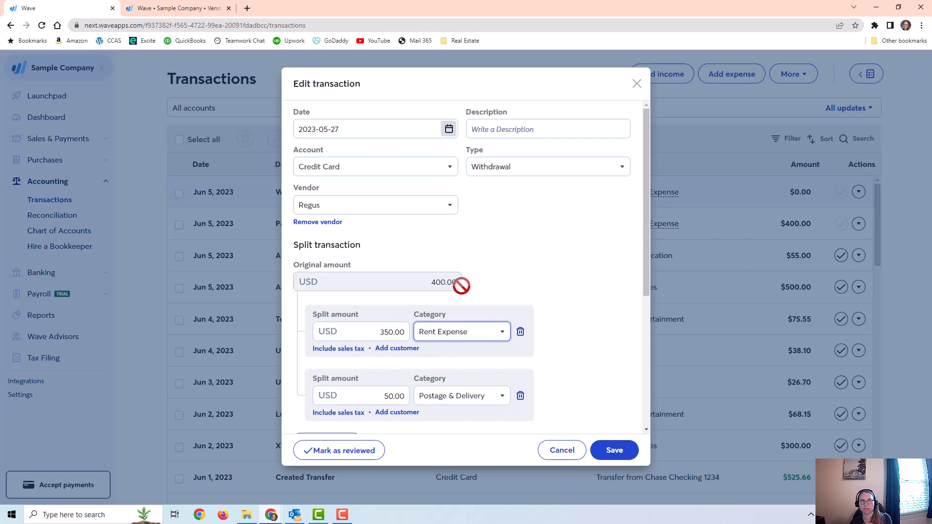
Save the split Regus transaction and look for its May 27, 2023 entry in the transactions list
left_click(614, 450)
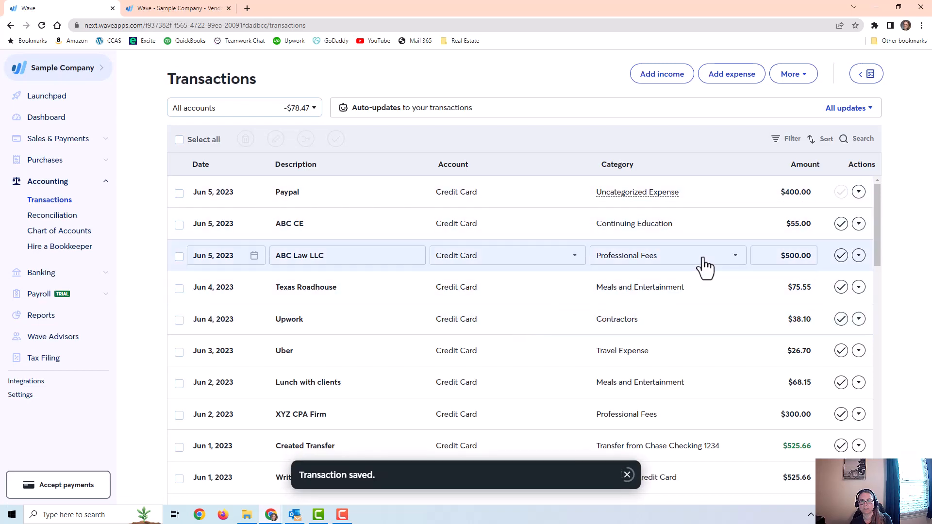
scroll(540, 377, "down", 10)
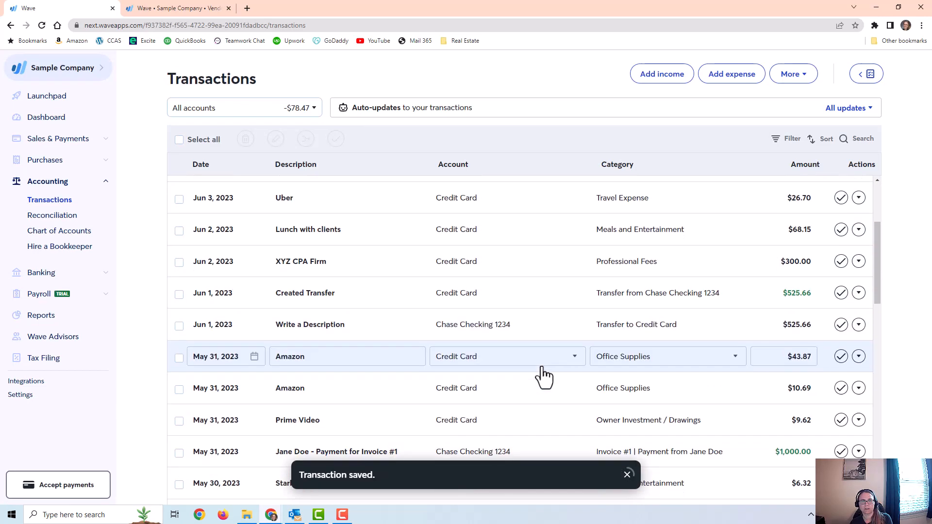
scroll(543, 376, "down", 5)
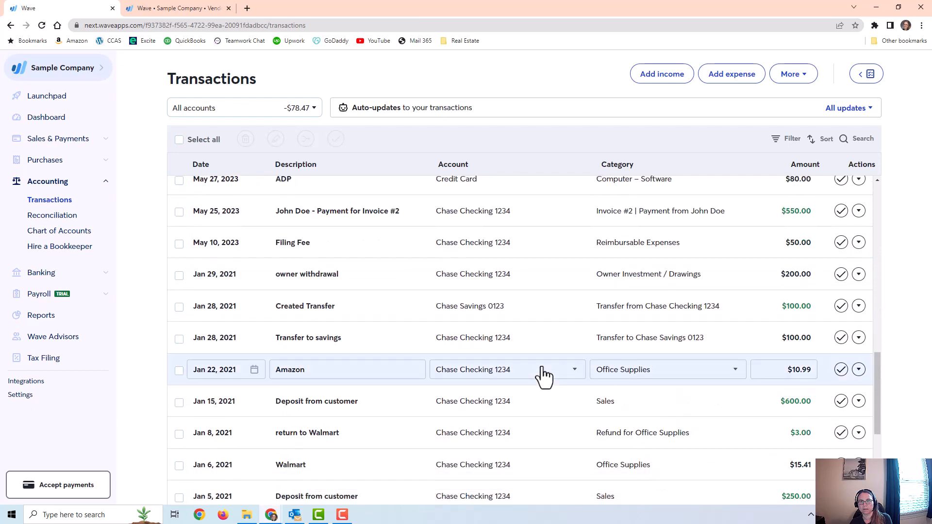
scroll(543, 376, "up", 10)
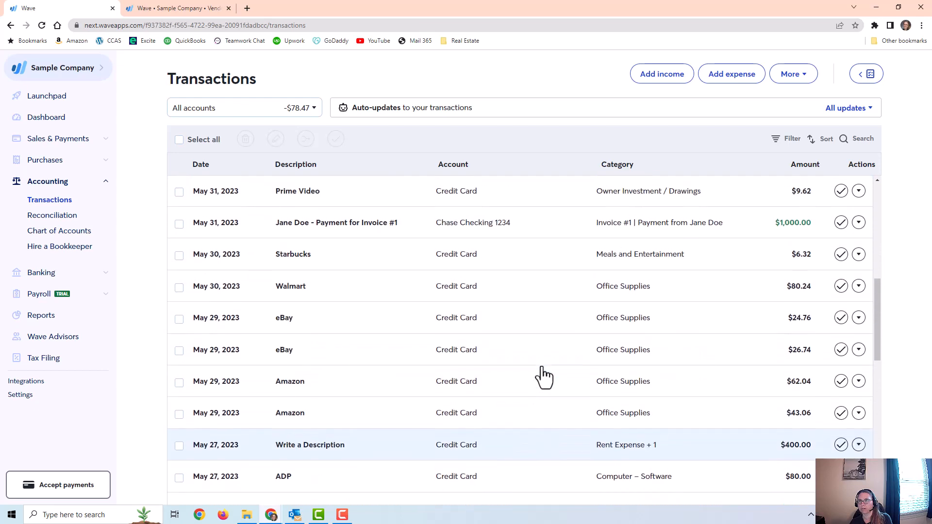
scroll(541, 377, "up", 3)
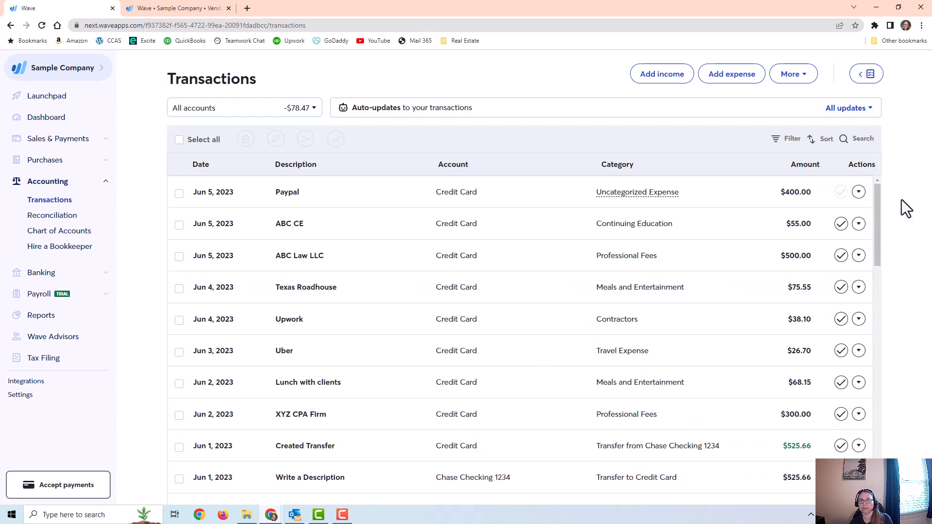